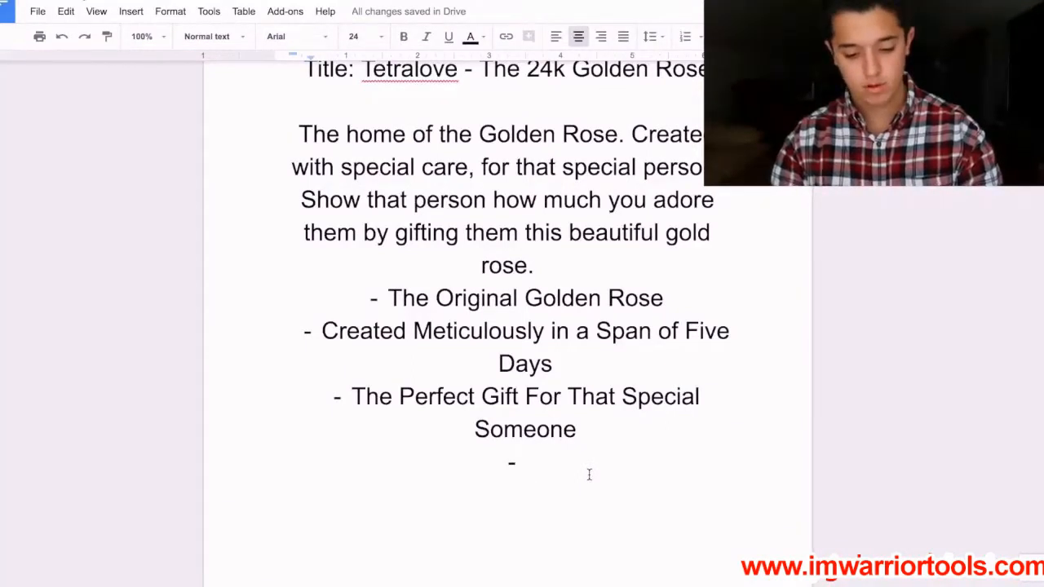
# Start the fourth bullet with "Comes wit" and check the item specifics on the golden rose's AliExpress listing.
pyautogui.write('Comes wit')
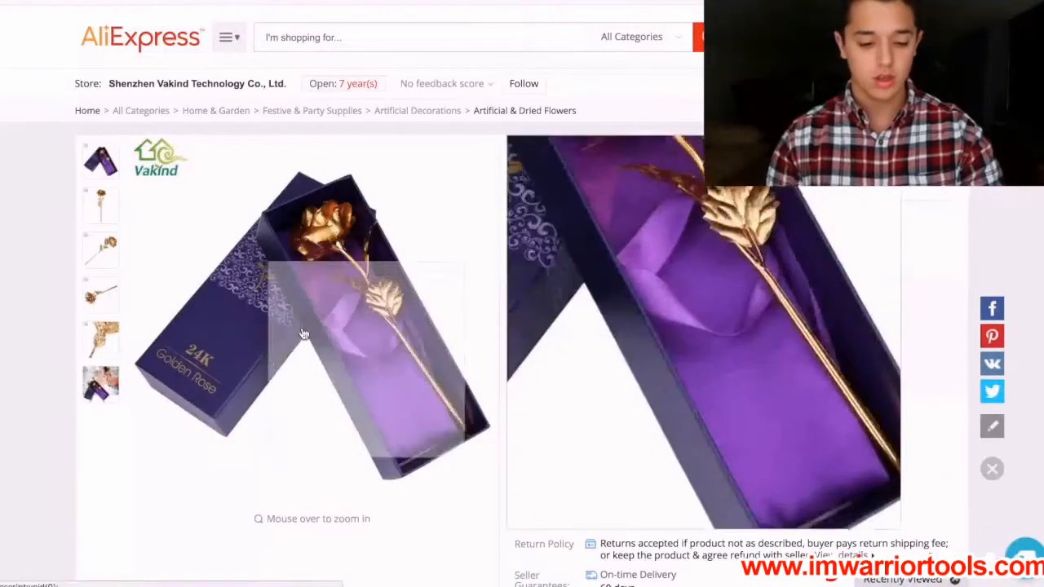
pyautogui.scroll(-4, 268, 331)
pyautogui.scroll(-5, 570, 312)
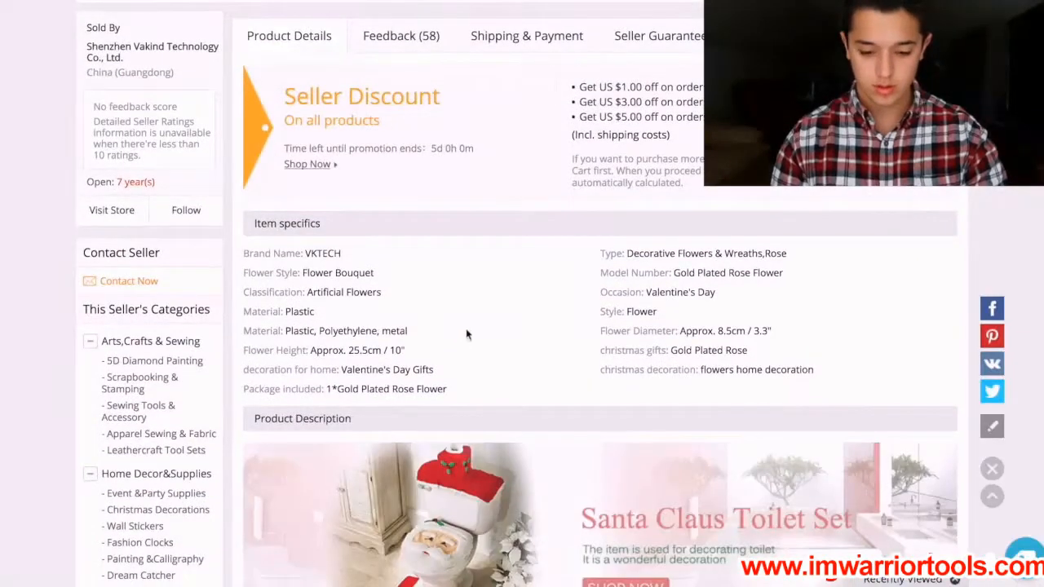
pyautogui.scroll(-4, 499, 334)
pyautogui.scroll(10, 499, 335)
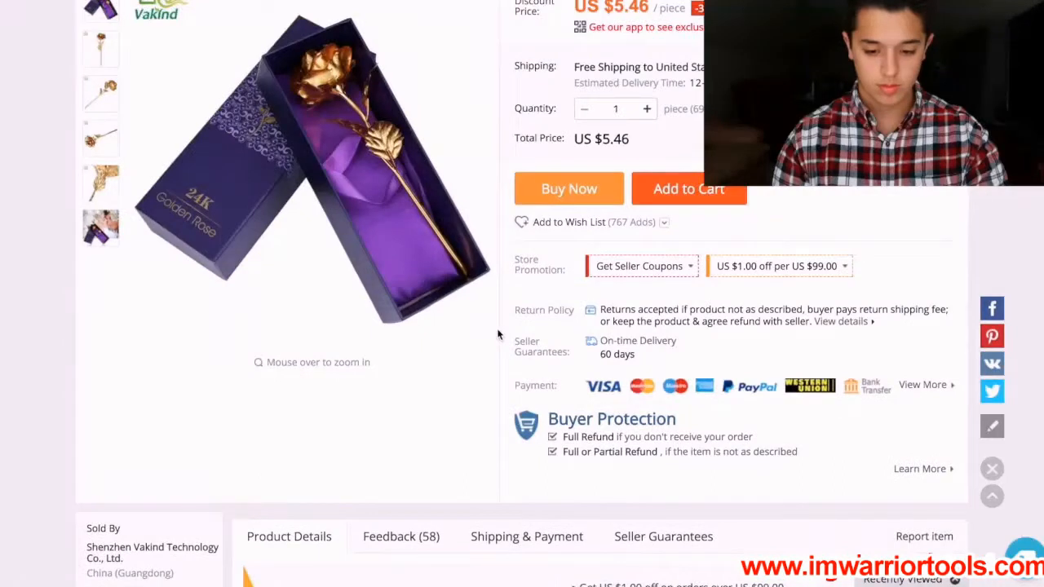
pyautogui.scroll(2, 499, 334)
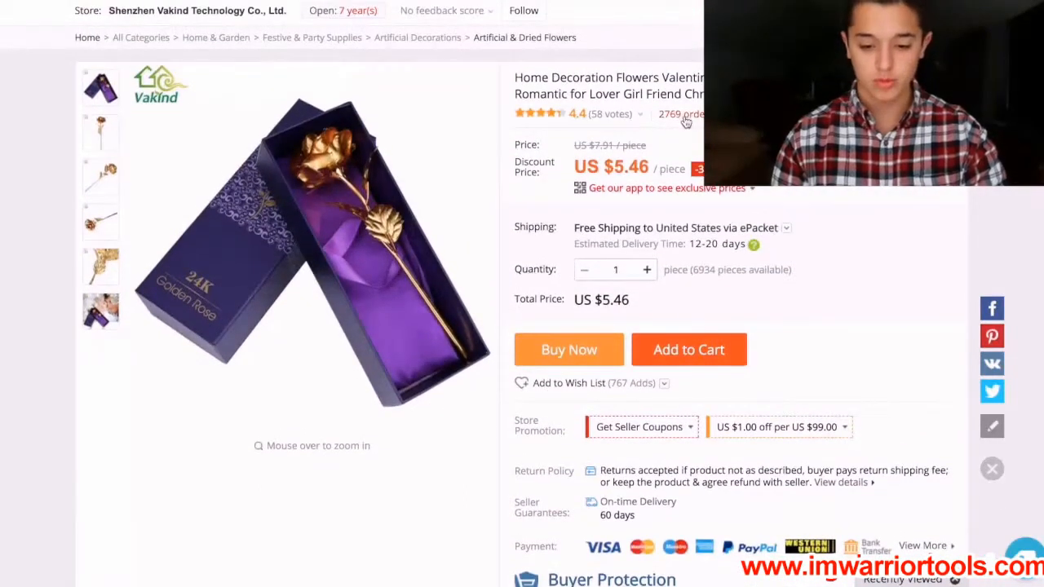
# Filter the golden rose's feedback to reviews with pictures and examine the customer photos of the rose and its box.
pyautogui.click(577, 115)
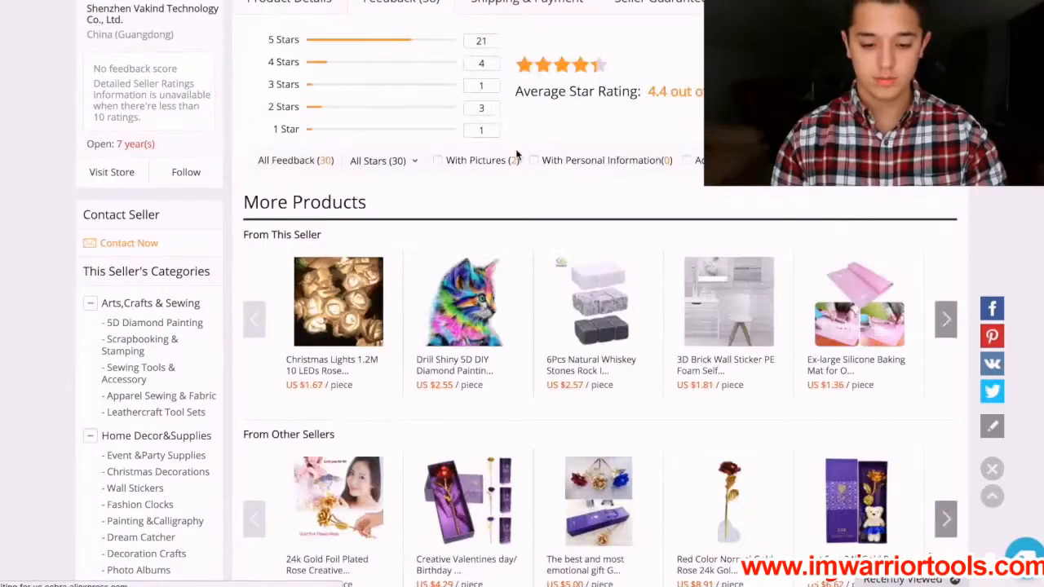
pyautogui.click(455, 164)
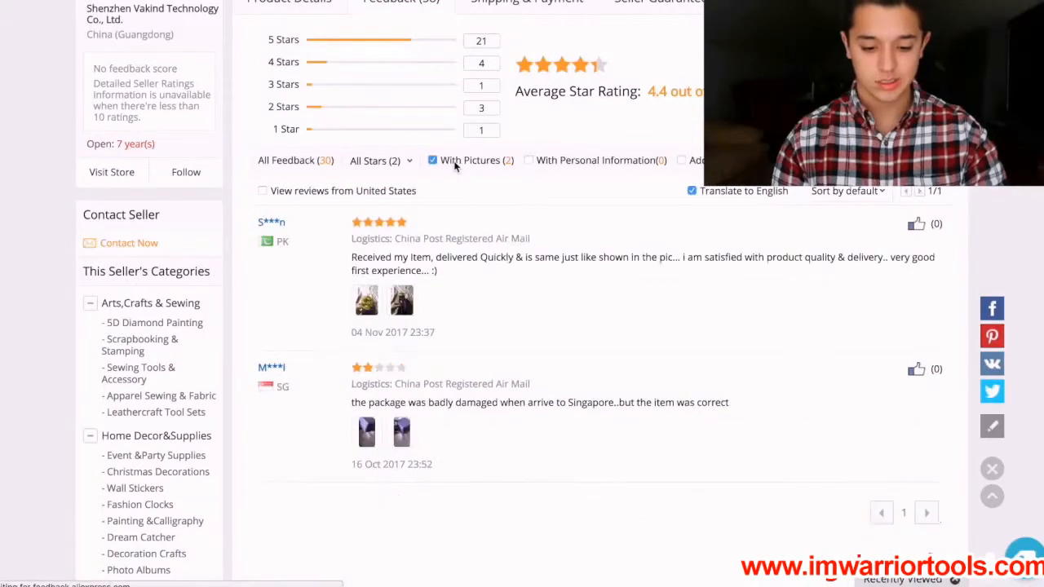
pyautogui.click(369, 426)
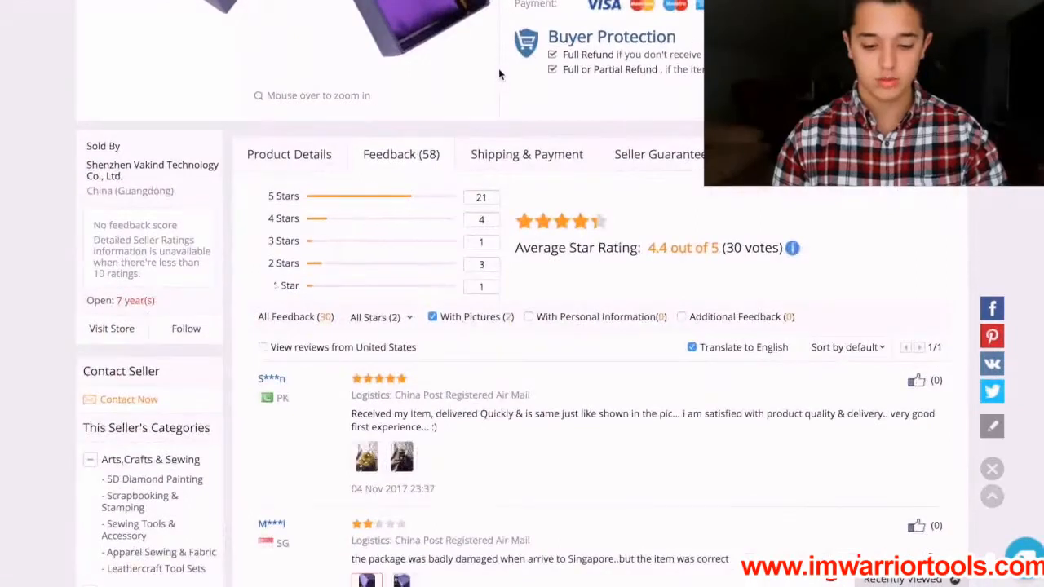
pyautogui.scroll(-3, 350, 430)
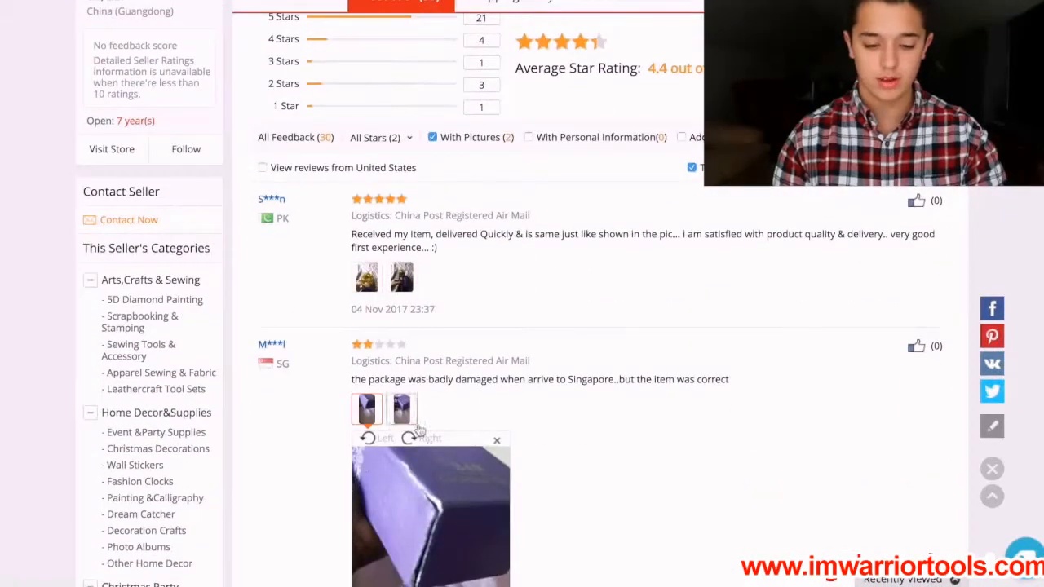
pyautogui.scroll(-3, 427, 432)
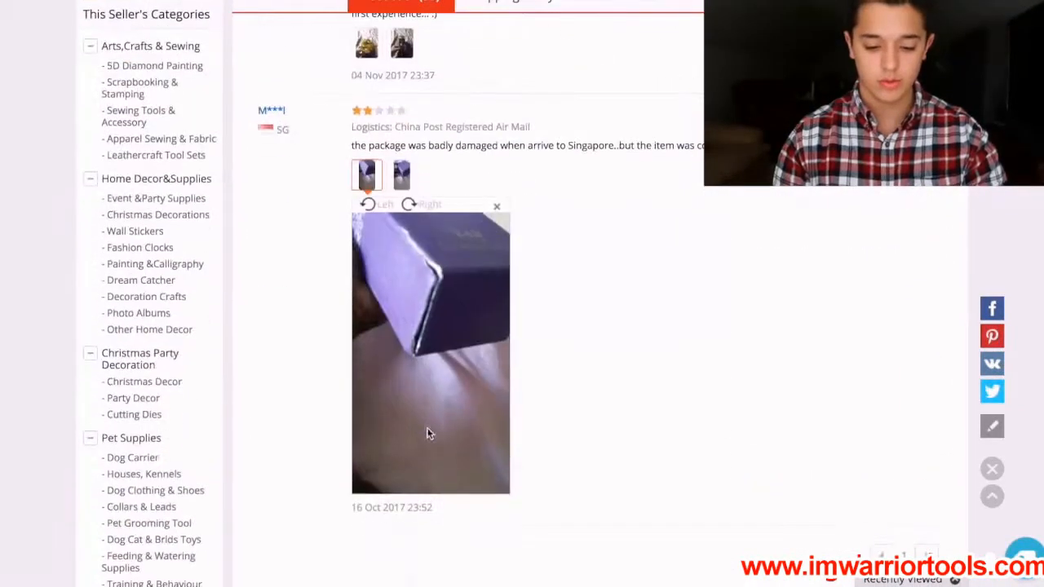
pyautogui.click(401, 173)
pyautogui.click(404, 47)
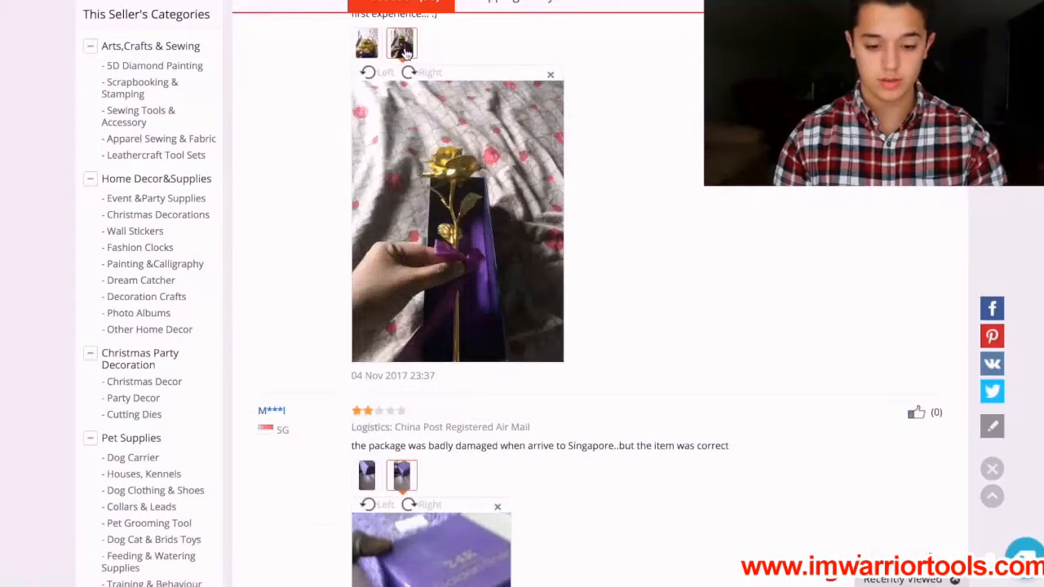
pyautogui.click(367, 49)
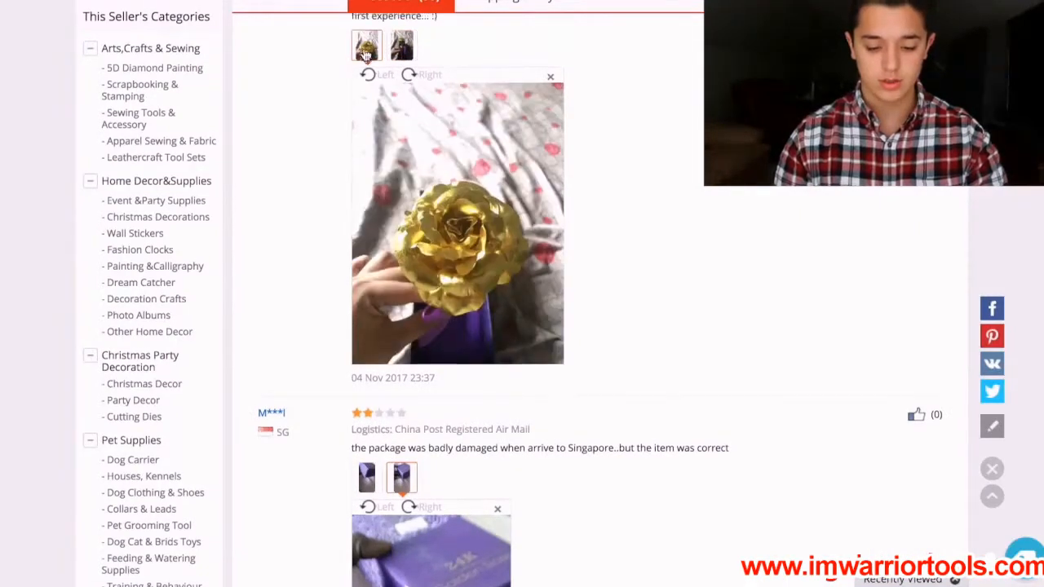
pyautogui.scroll(1, 366, 52)
pyautogui.scroll(3, 364, 52)
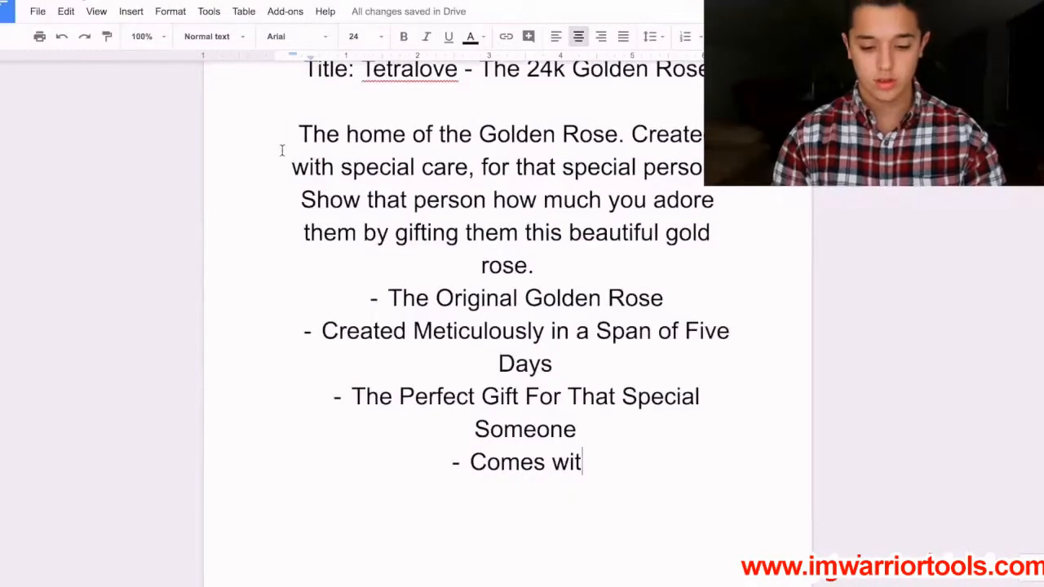
# Back in Google Docs, complete the fourth bullet so it reads "Comes With Elegant Box Housing The Rose".
pyautogui.write('h')
pyautogui.press('BackSpace')
pyautogui.press('BackSpace')
pyautogui.press('BackSpace')
pyautogui.press('BackSpace')
pyautogui.press('BackSpace')
pyautogui.write('With ')
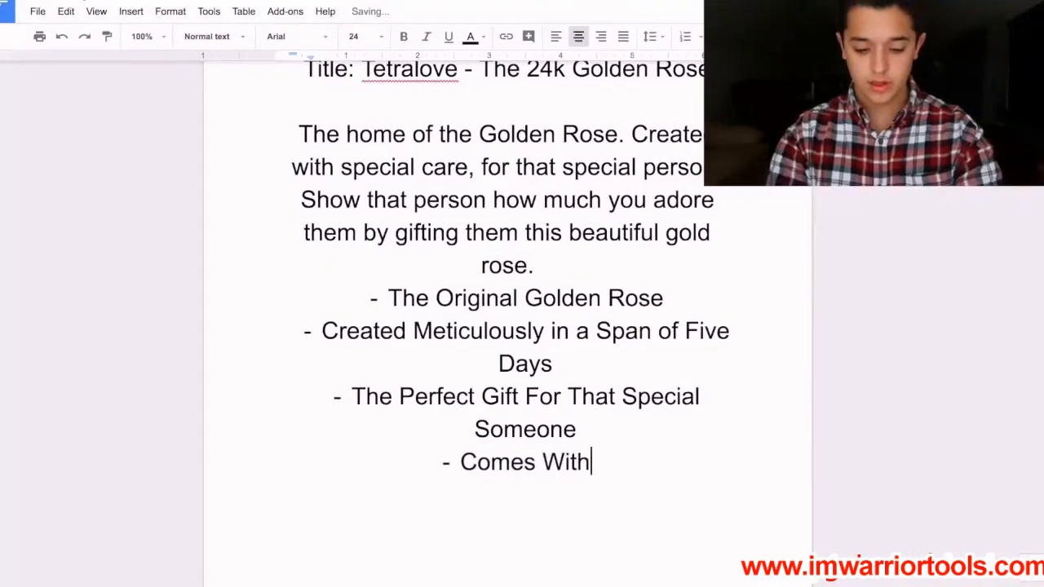
pyautogui.write('Eleg')
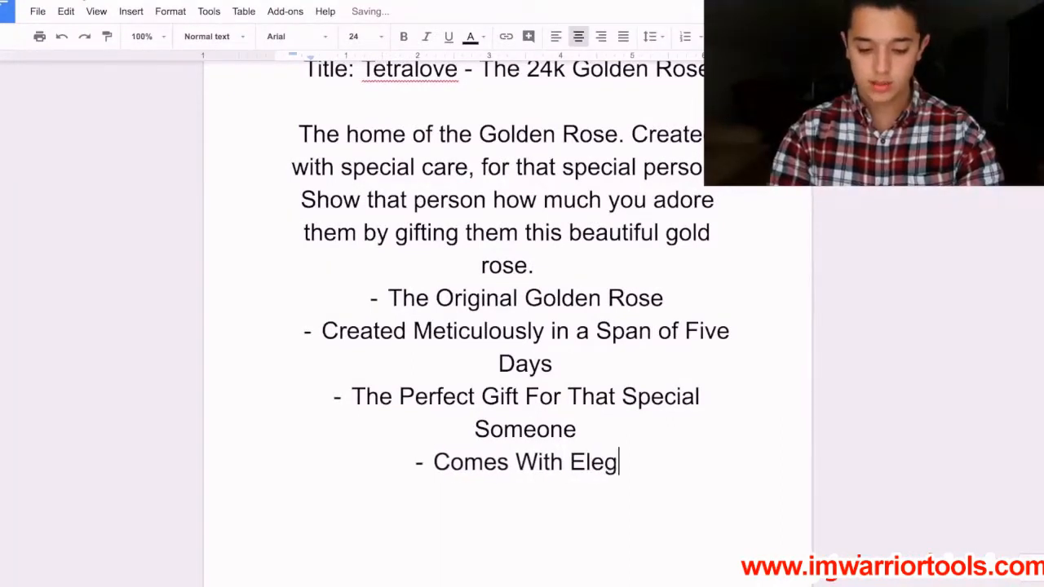
pyautogui.write('ant B')
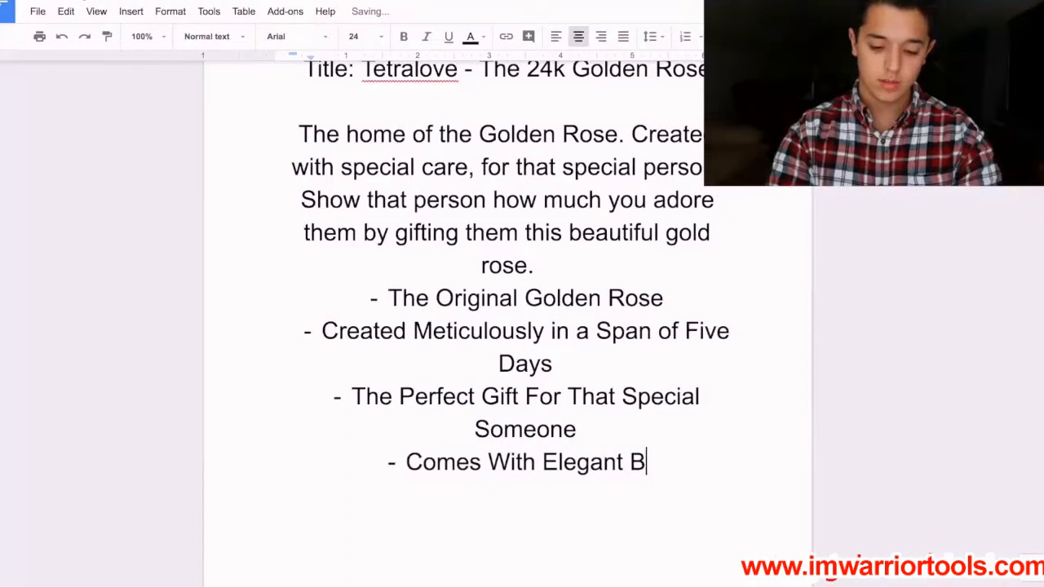
pyautogui.write('ox Housing THe')
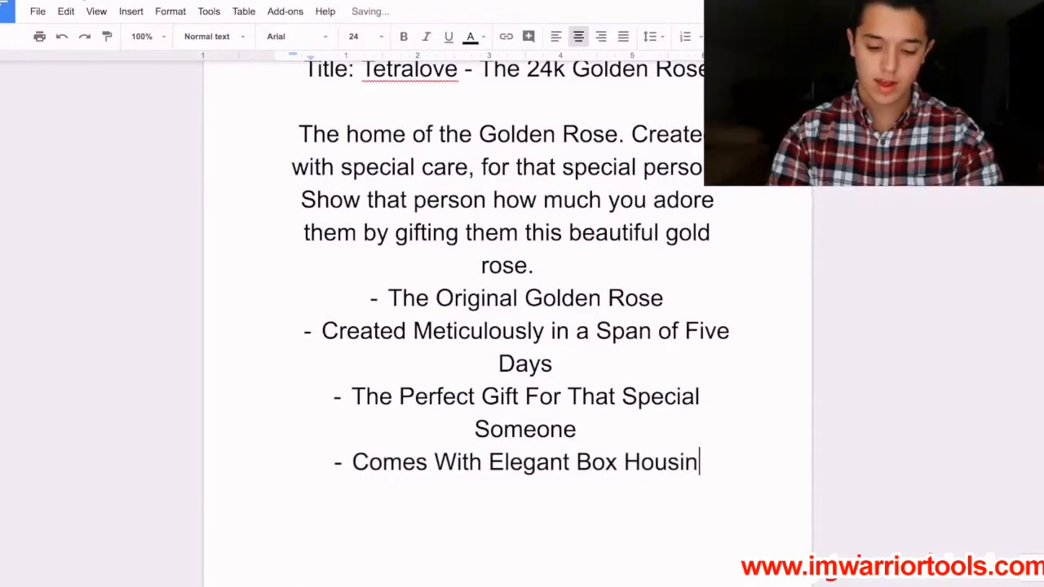
pyautogui.press('BackSpace')
pyautogui.press('BackSpace')
pyautogui.write('he Rose')
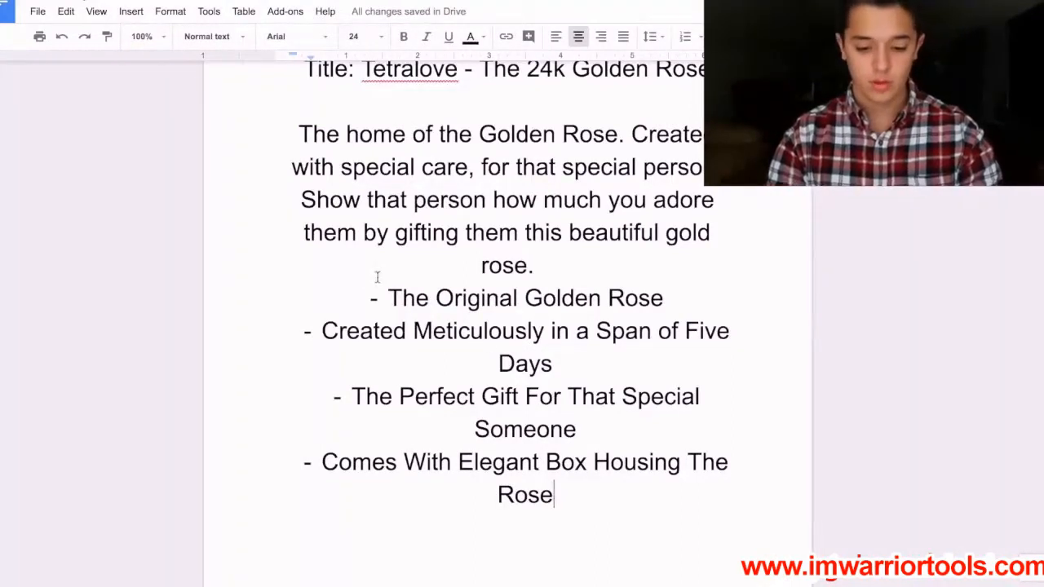
# Capitalize the words "In", "A" and "Of" in the bullet about the five-day creation span.
pyautogui.click(558, 330)
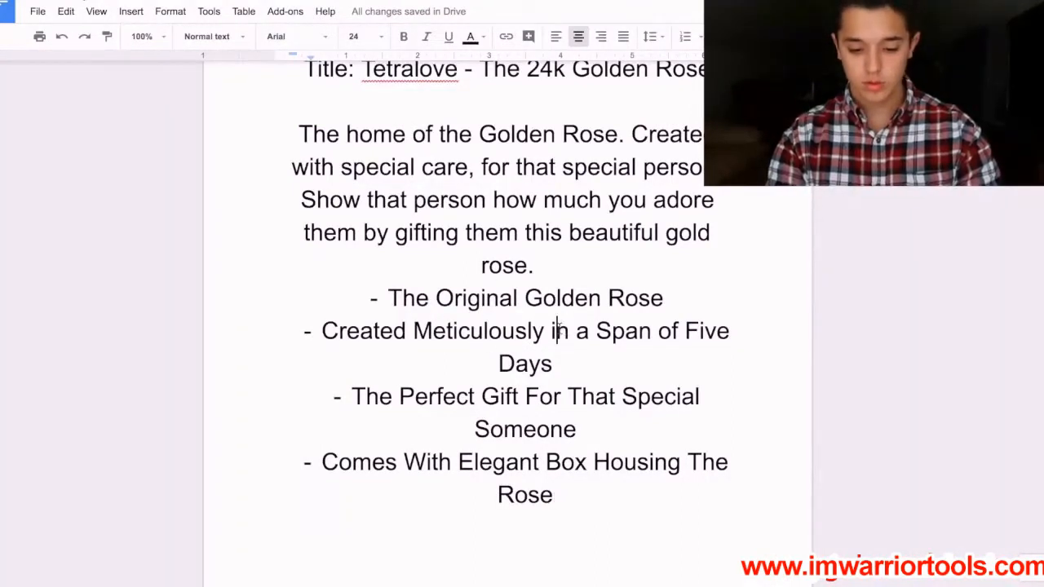
pyautogui.press('BackSpace')
pyautogui.write('I')
pyautogui.press('Right')
pyautogui.press('Right')
pyautogui.press('Delete')
pyautogui.write('A')
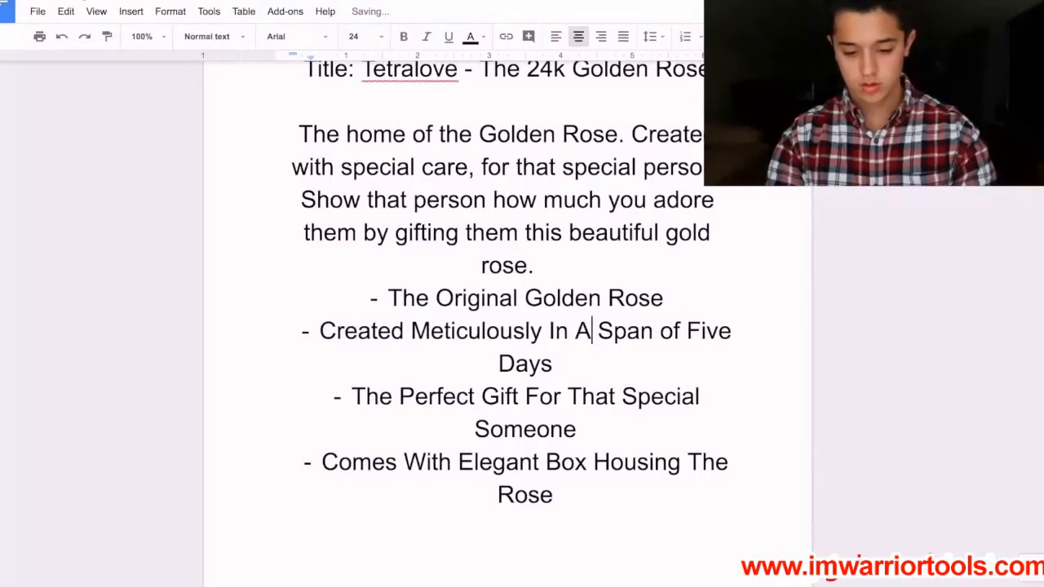
pyautogui.doubleClick(666, 331)
pyautogui.press('BackSpace')
pyautogui.write('Of')
# Copy the description paragraph and bullets from the document, and open the 24K gold plated rose product in Shopify.
pyautogui.click(676, 527)
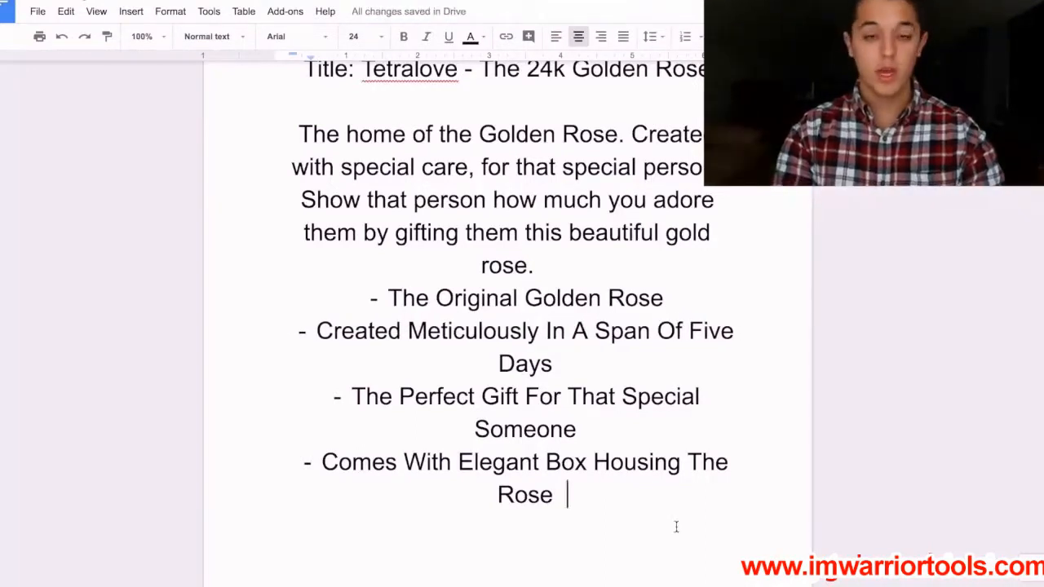
pyautogui.moveTo(676, 527); pyautogui.dragTo(286, 146)
pyautogui.hotkey('ctrl', 'c')
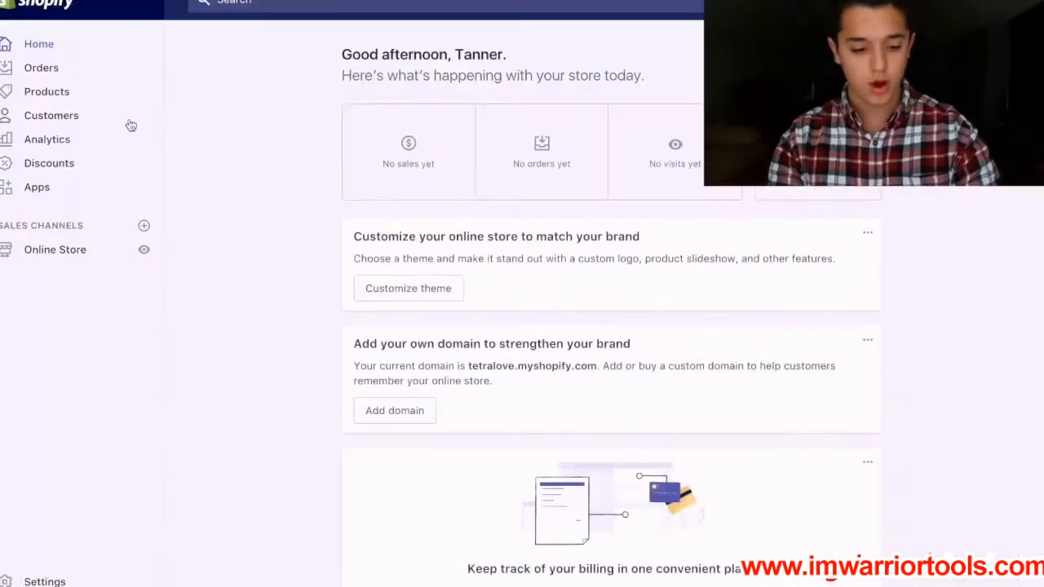
pyautogui.click(47, 92)
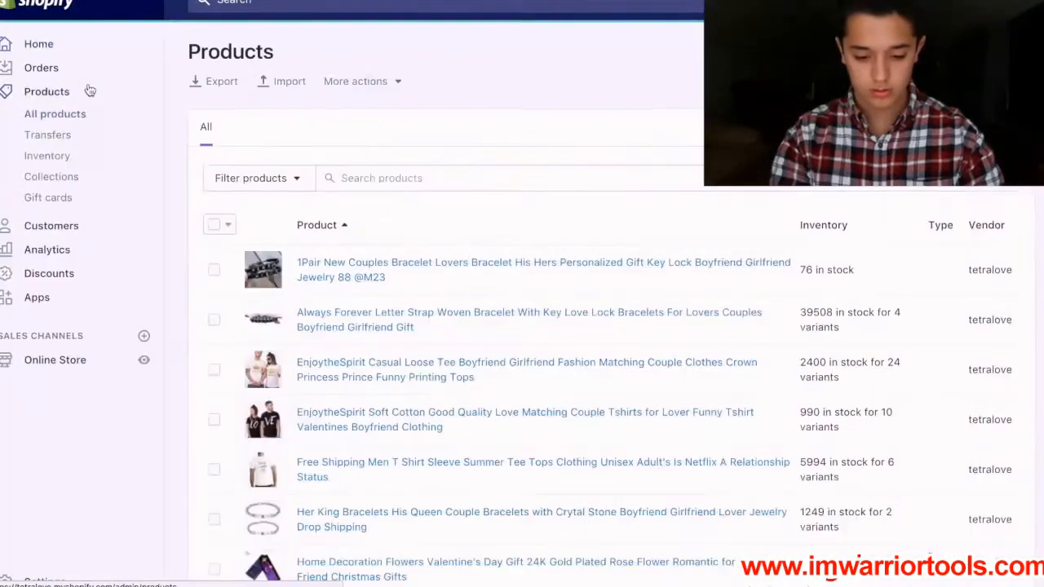
pyautogui.scroll(-5, 198, 201)
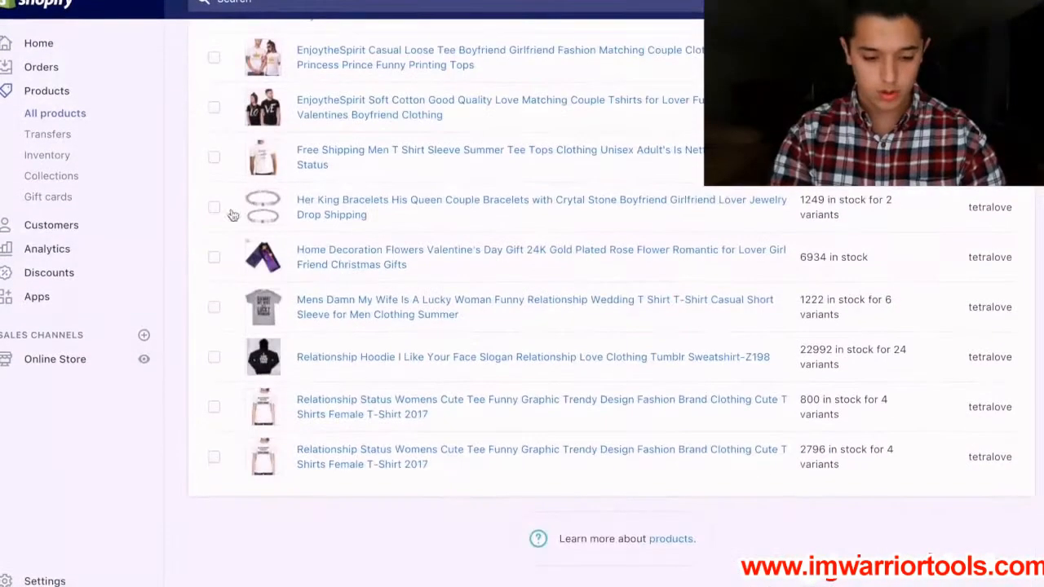
pyautogui.click(318, 251)
pyautogui.scroll(-3, 359, 383)
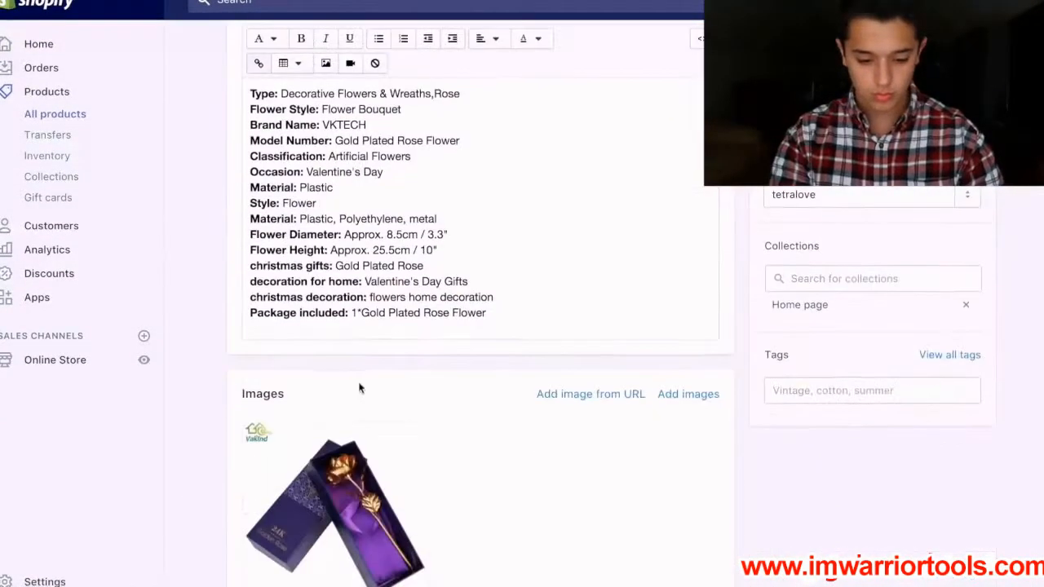
# Replace the imported specification text in the product description with the copied paragraph and bullets.
pyautogui.moveTo(528, 324); pyautogui.dragTo(250, 78)
pyautogui.press('BackSpace')
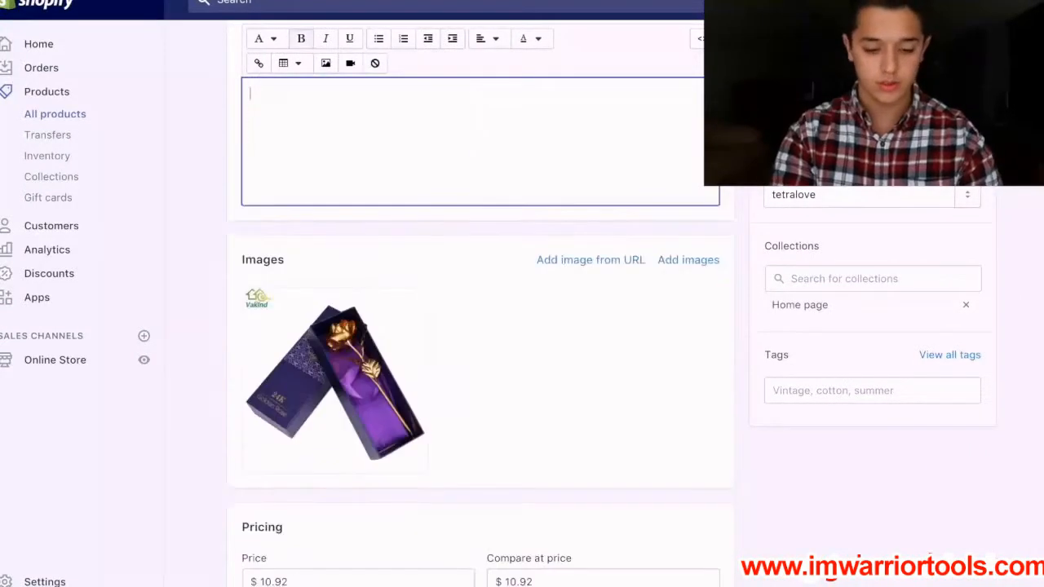
pyautogui.hotkey('ctrl', 'v')
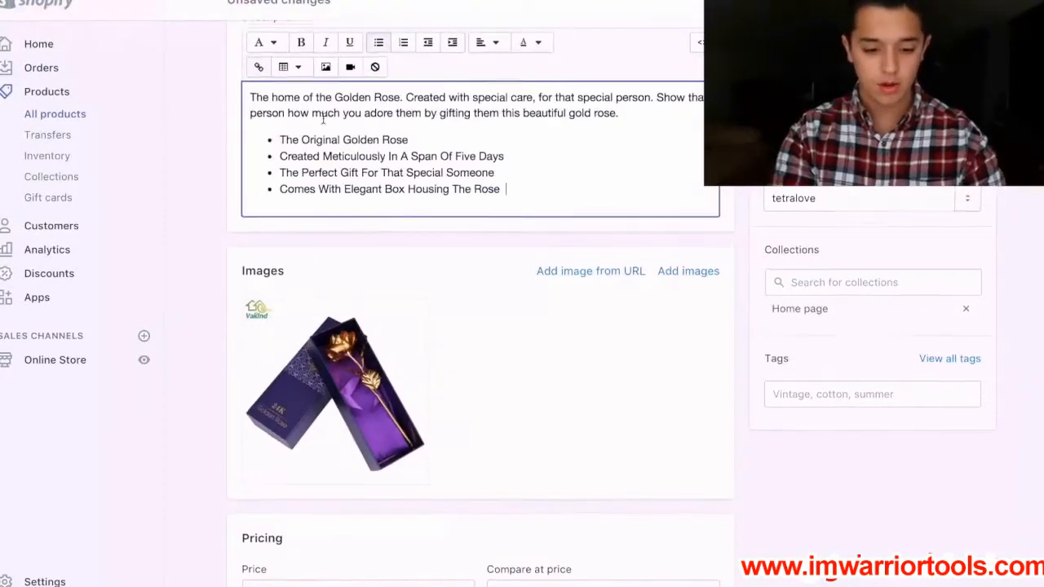
# Replace the product title with "Tetralove - The 24k Golden Rose".
pyautogui.scroll(2, 334, 103)
pyautogui.click(354, 73)
pyautogui.hotkey('ctrl', 'a')
pyautogui.press('BackSpace')
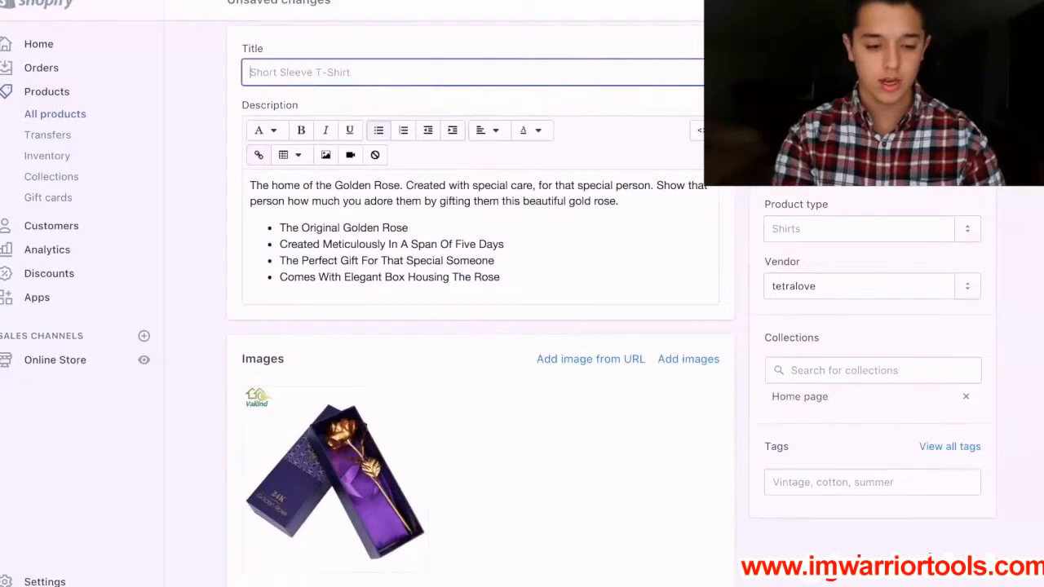
pyautogui.hotkey('alt', 'Tab')
pyautogui.scroll(2, 334, 140)
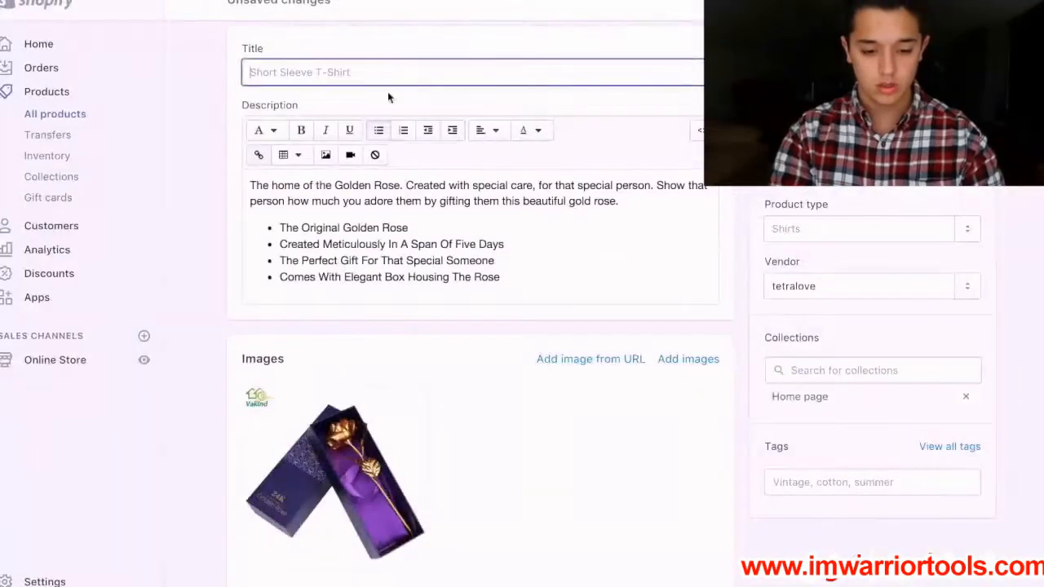
pyautogui.write('Tetralove - The 24')
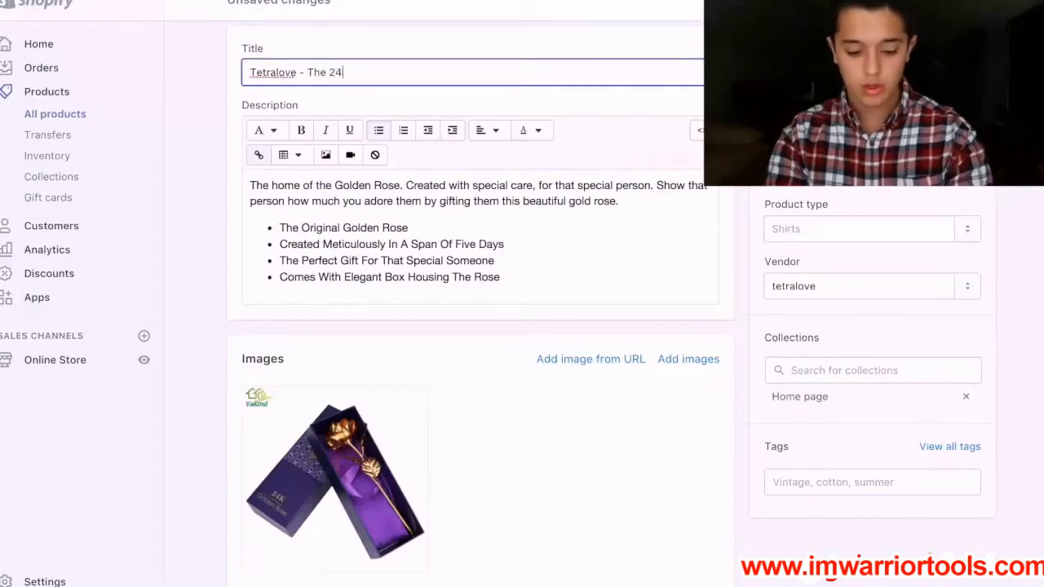
pyautogui.write('k Golden Rose')
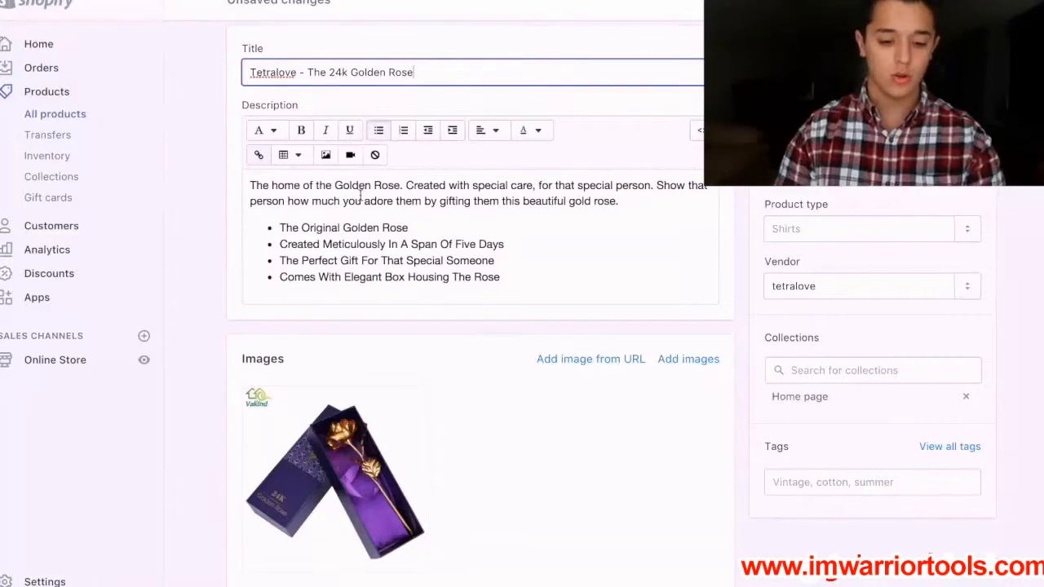
pyautogui.click(408, 112)
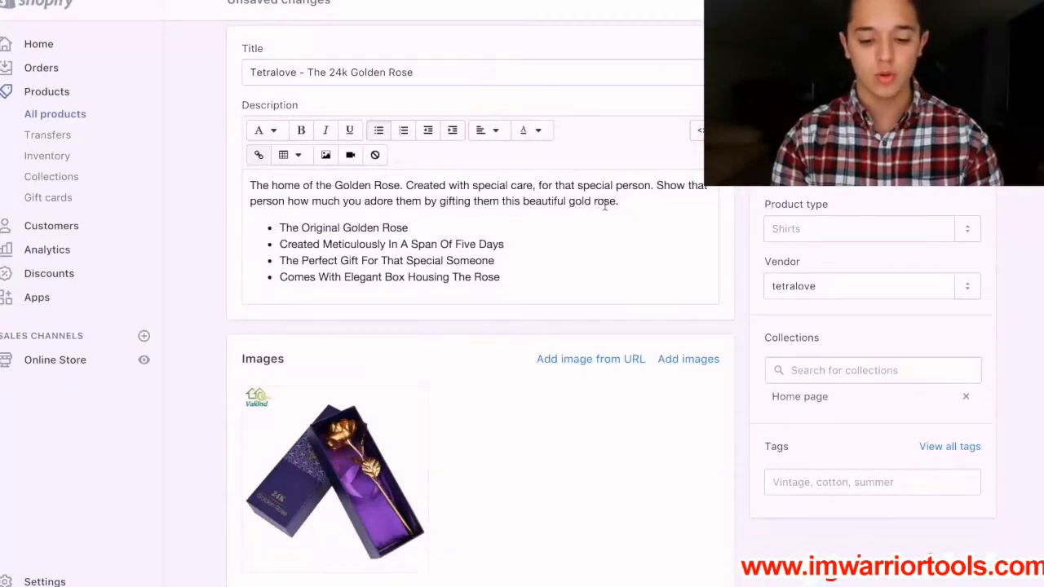
# Change "gold rose" to "golden rose" and add "Perfect for any occasion ranging from a birthday gift, to spontaneous affectionate gifts." to the description paragraph.
pyautogui.click(633, 204)
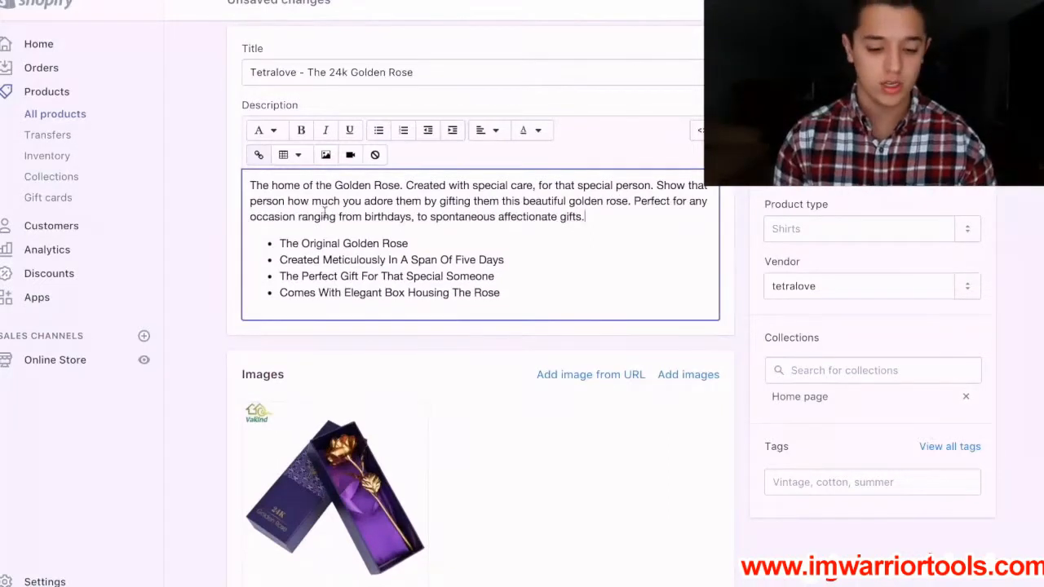
pyautogui.click(412, 217)
pyautogui.press('BackSpace')
pyautogui.press('BackSpace')
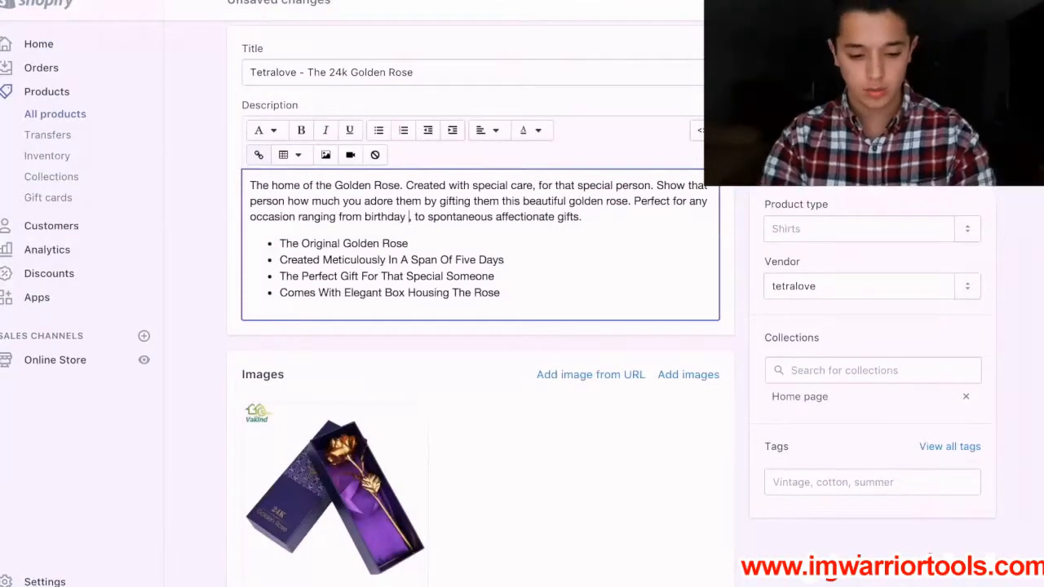
pyautogui.write('gift')
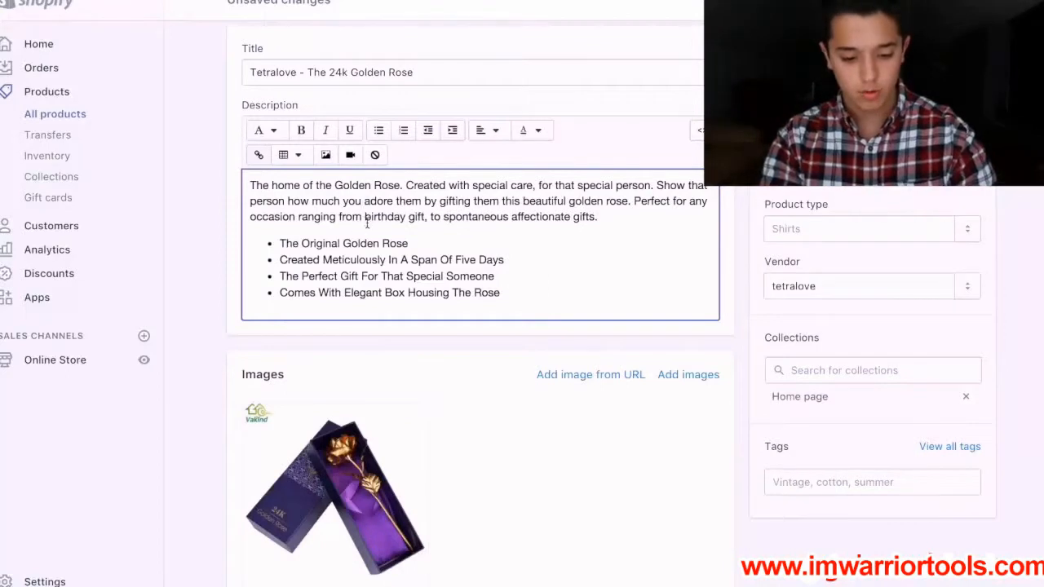
pyautogui.click(364, 217)
pyautogui.write('a')
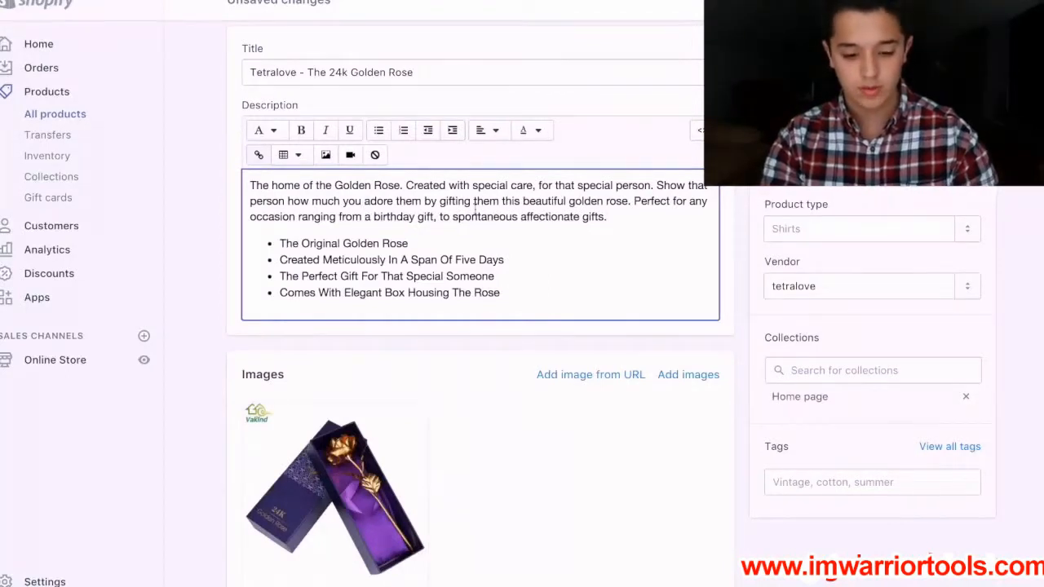
# Correct the description wording to "a spontaneous affectionate gift" and the last bullet to "Comes With An Elegant Box Housing The Rose".
pyautogui.click(453, 217)
pyautogui.write('a')
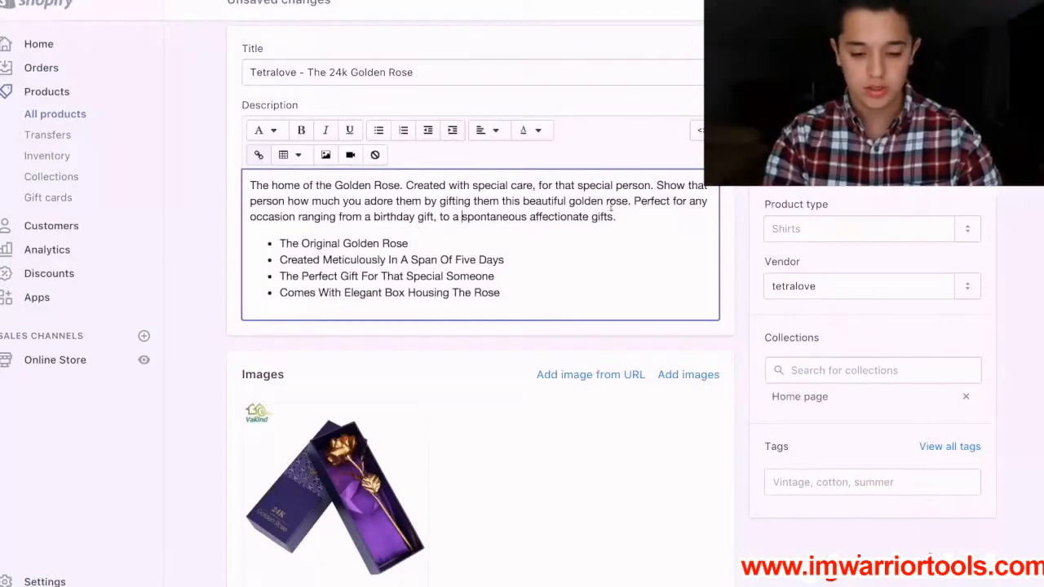
pyautogui.click(613, 217)
pyautogui.press('BackSpace')
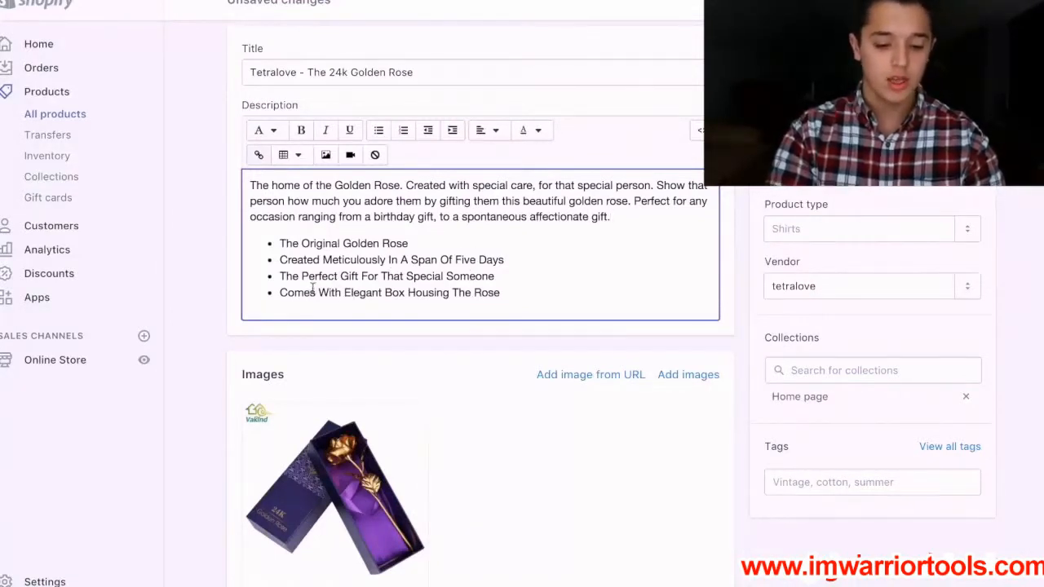
pyautogui.click(343, 292)
pyautogui.write('An')
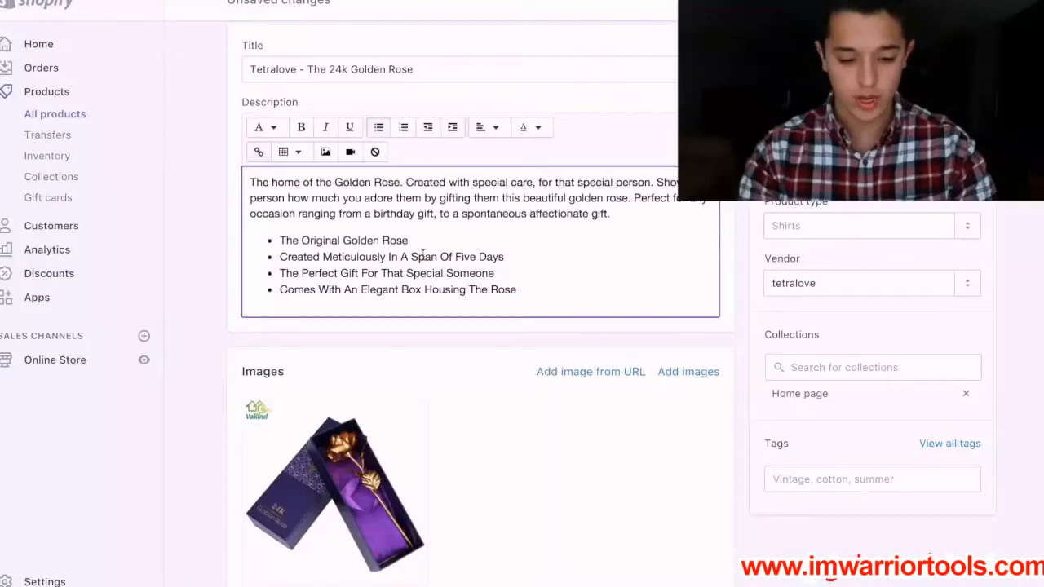
# End the bullet list and start a blockquote paragraph below it in the product description.
pyautogui.press('Return')
pyautogui.press('Return')
pyautogui.click(266, 133)
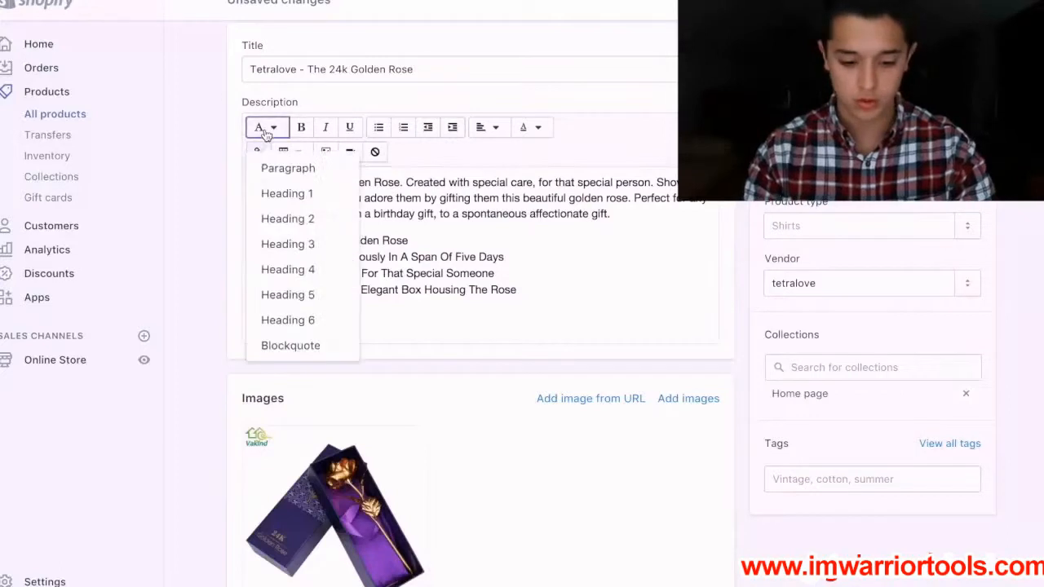
pyautogui.click(287, 342)
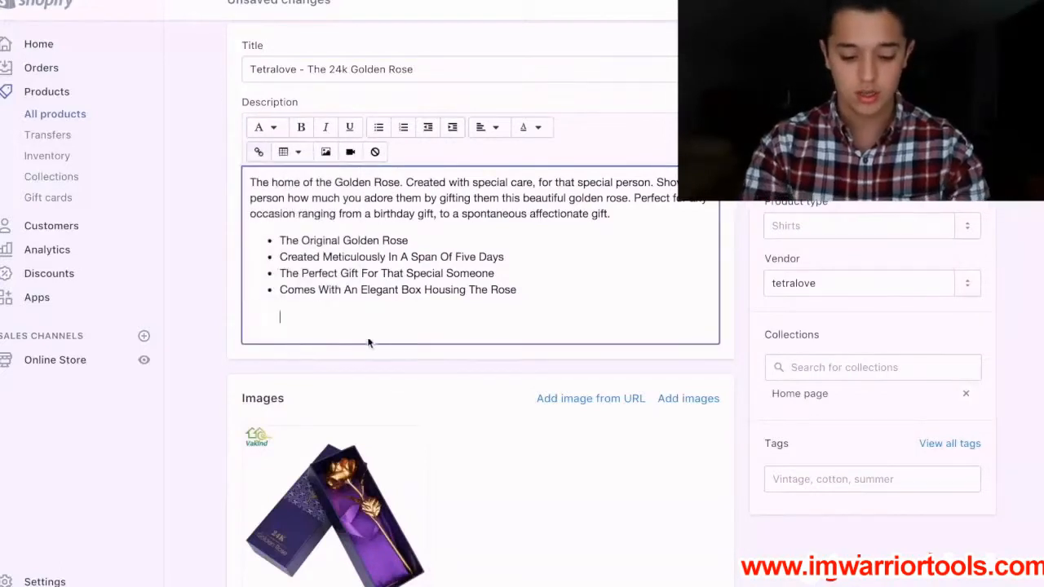
# Write "Please allow up to two weeks for domestic shipping due to high demand" in the blockquote under the bullets.
pyautogui.write('Pleas')
pyautogui.write('e sl')
pyautogui.write('llow')
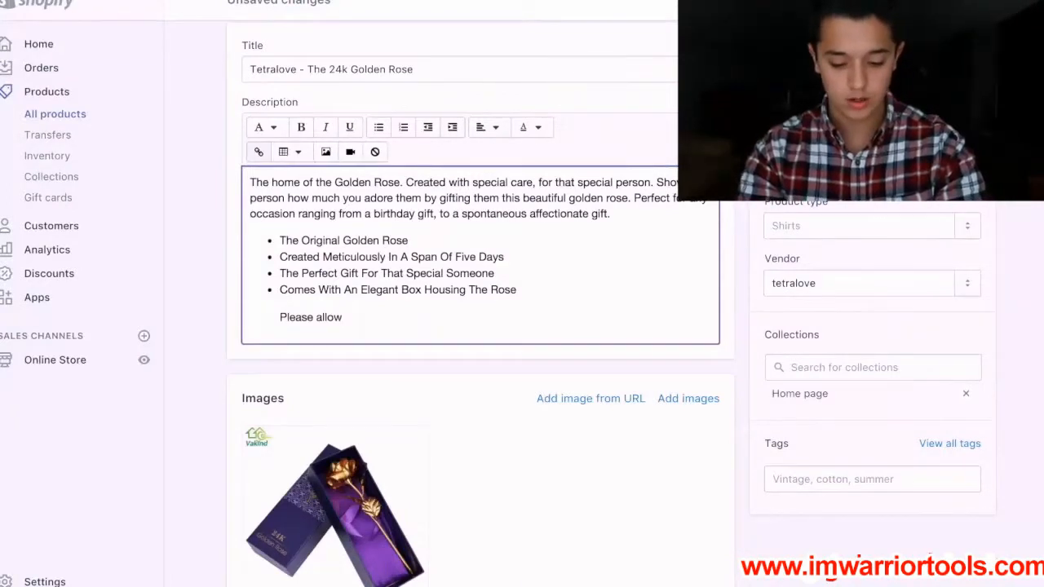
pyautogui.write('up to two weeks fo')
pyautogui.write('r come')
pyautogui.press('BackSpace')
pyautogui.press('BackSpace')
pyautogui.press('BackSpace')
pyautogui.press('BackSpace')
pyautogui.write('do')
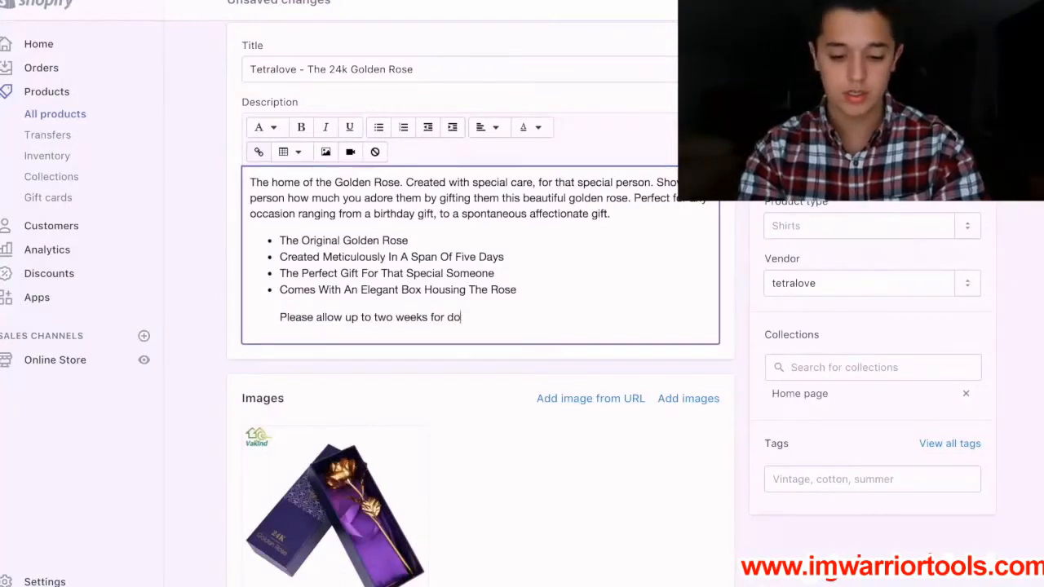
pyautogui.write('mestic shippi')
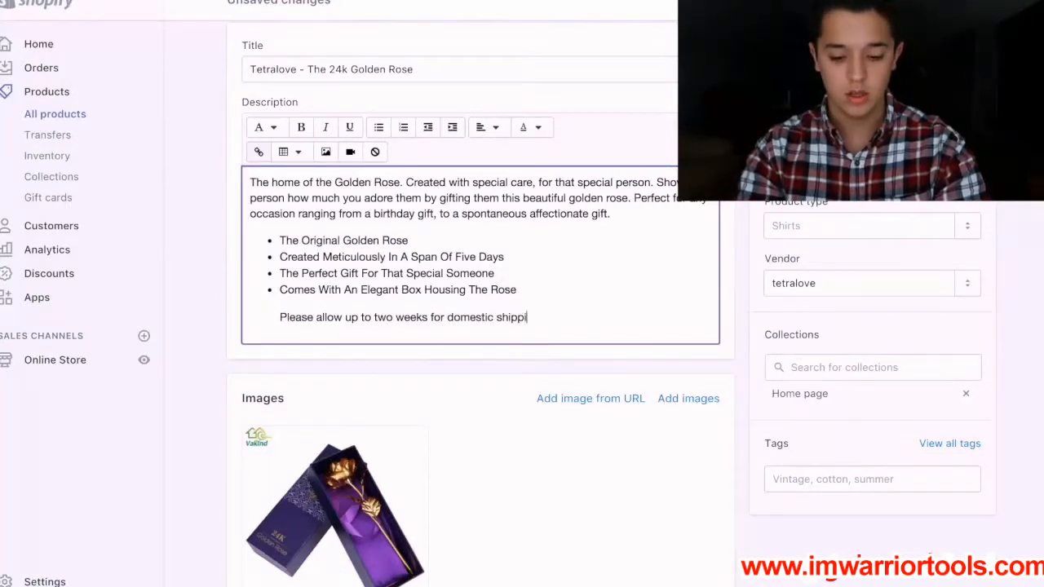
pyautogui.write('ng due to')
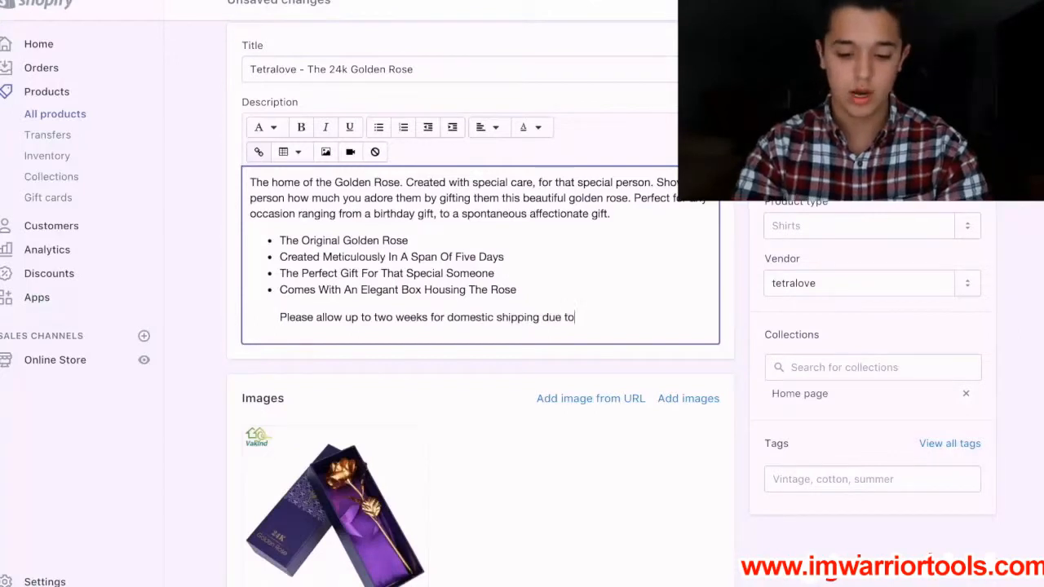
pyautogui.write(' high demand')
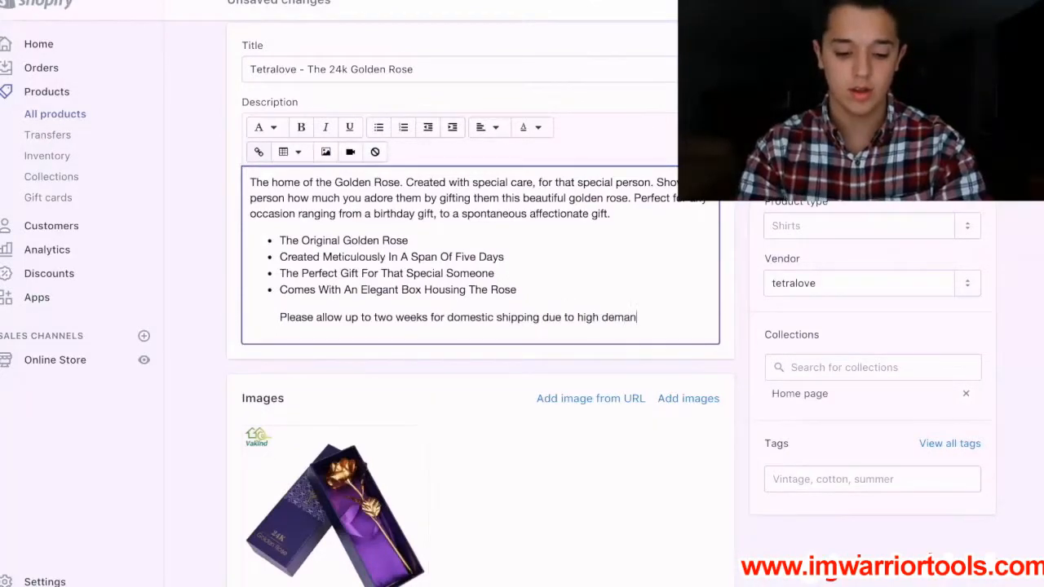
# Add the line "Please allow up to four weeks for international shipping due to high demand" below it and save the product.
pyautogui.press('Return')
pyautogui.write('Please allow up to ')
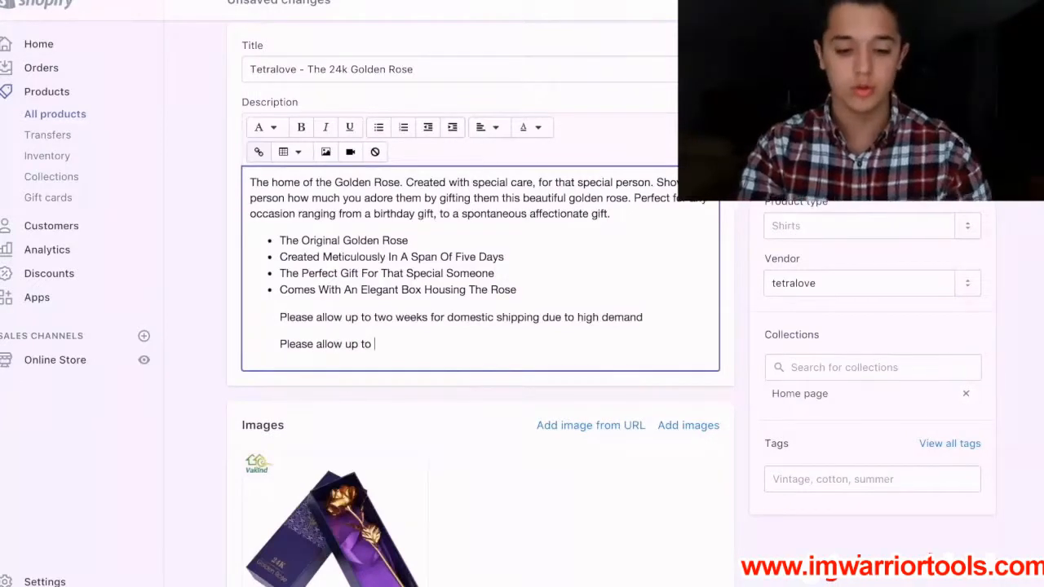
pyautogui.write('four we')
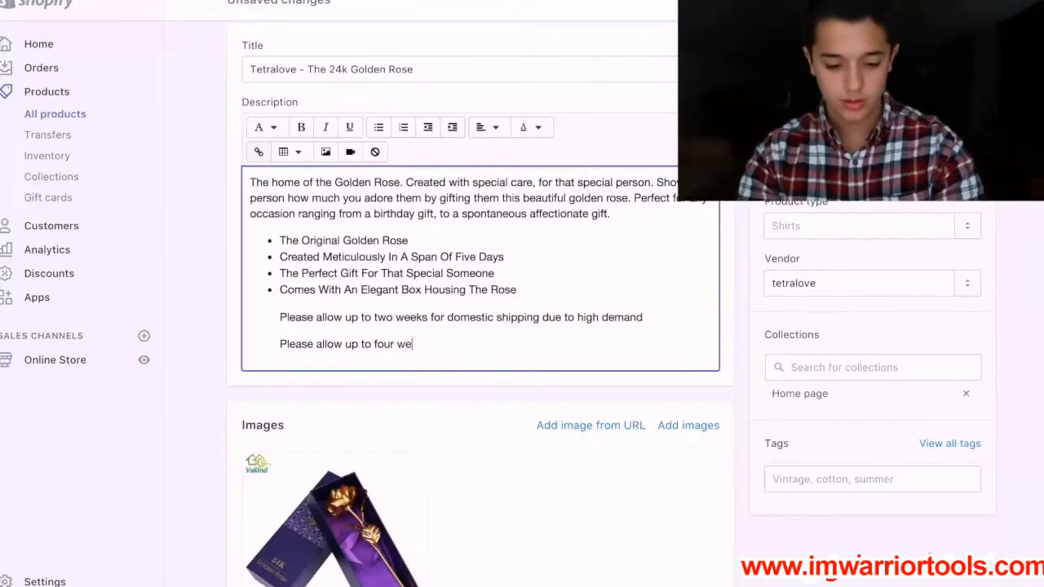
pyautogui.write('eks for international shipping due to hi')
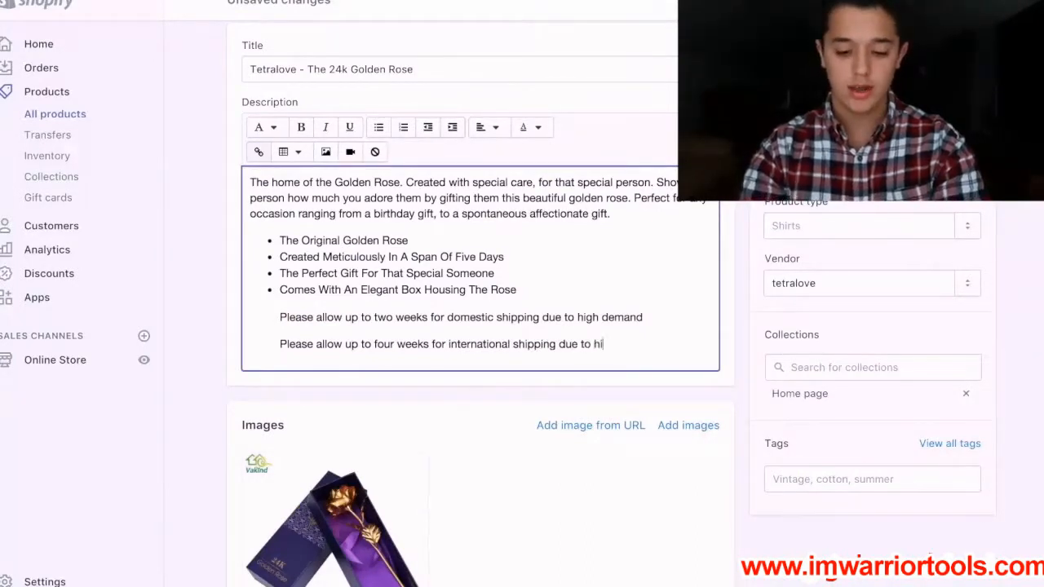
pyautogui.write('gh demand')
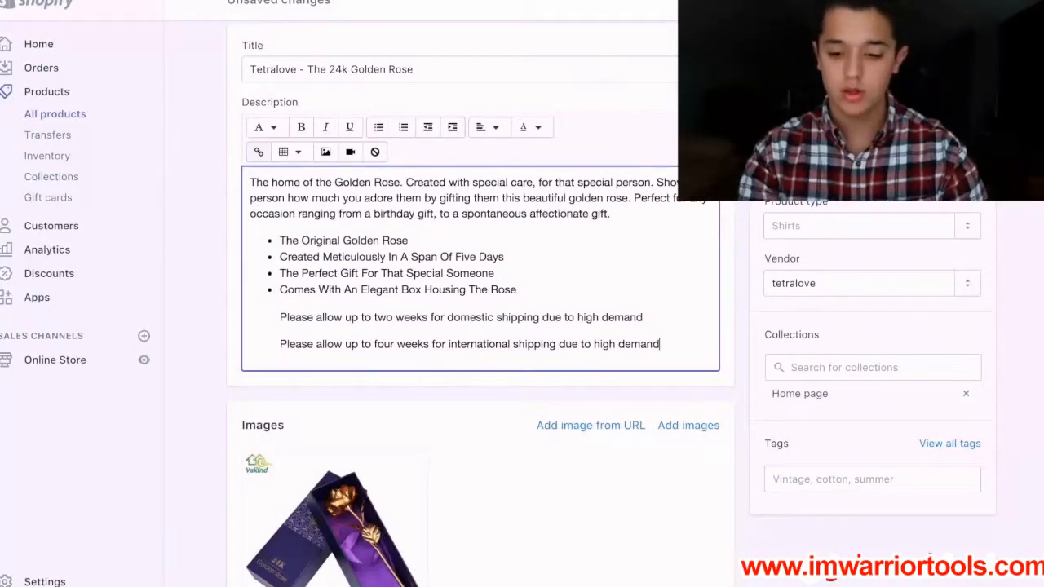
pyautogui.click(971, 4)
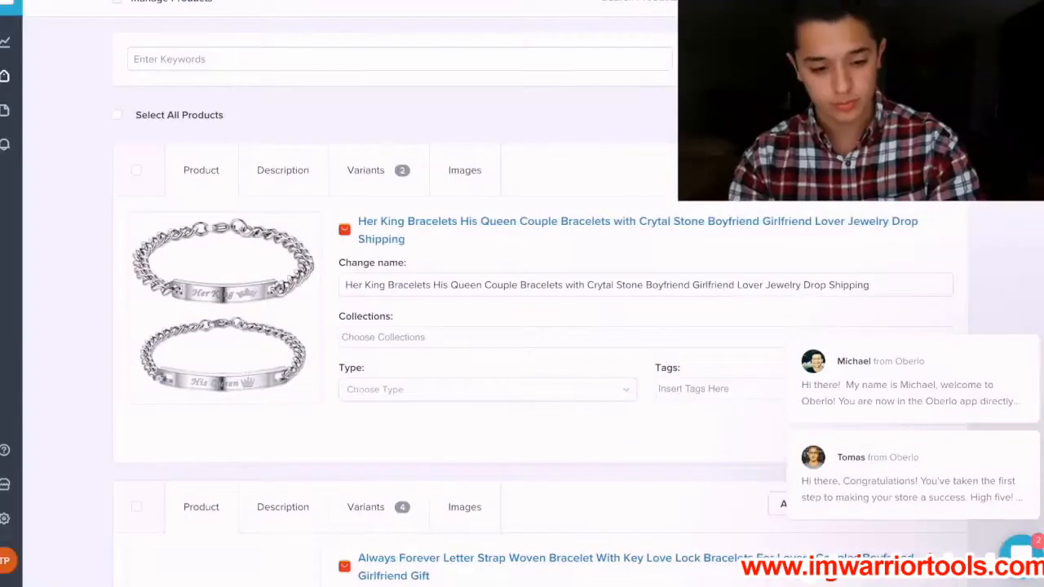
# Switch to Google and search its images for "24k gold rose".
pyautogui.press('super+l')
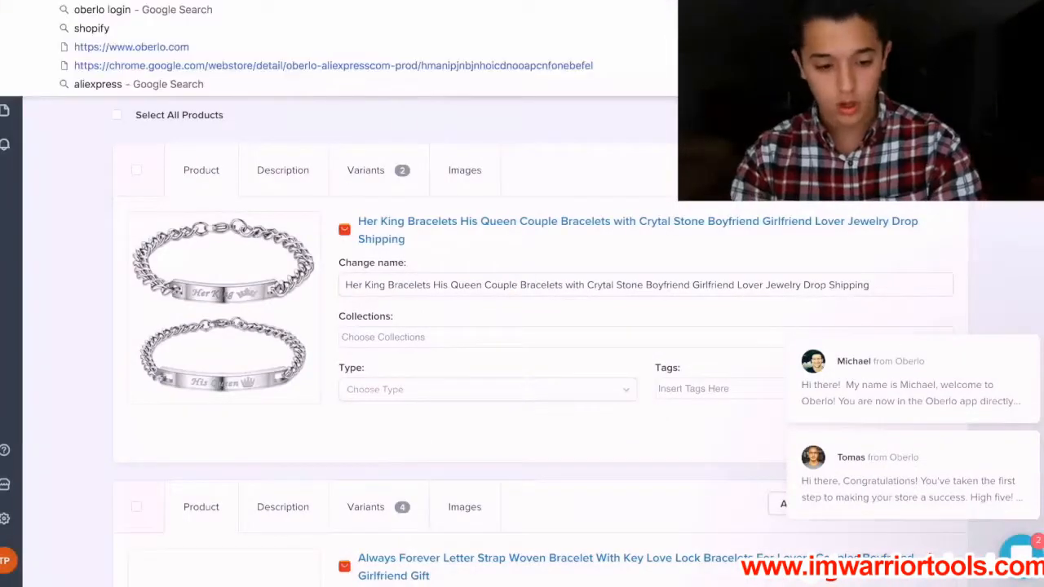
pyautogui.write('google')
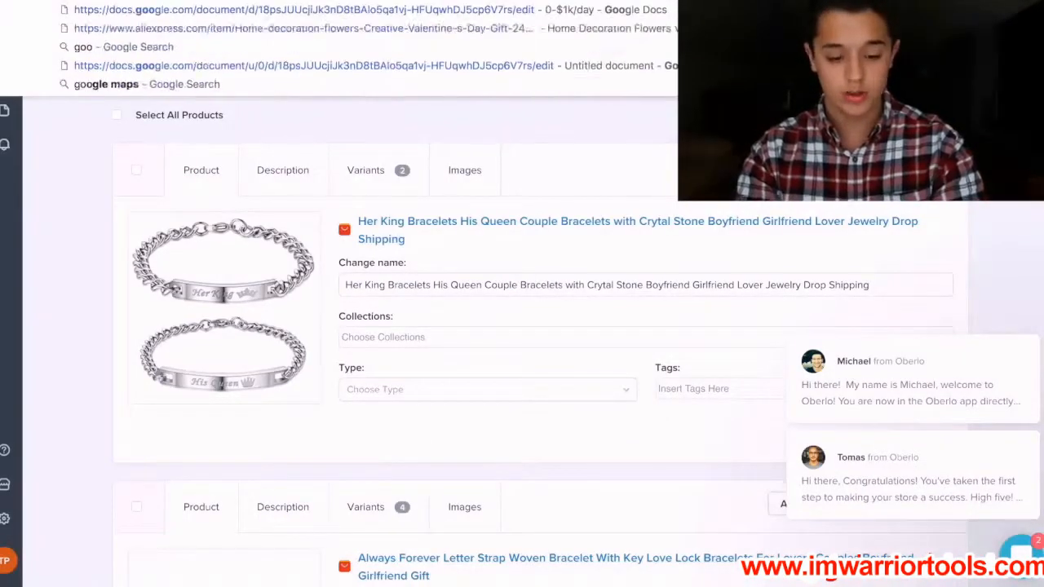
pyautogui.press('Return')
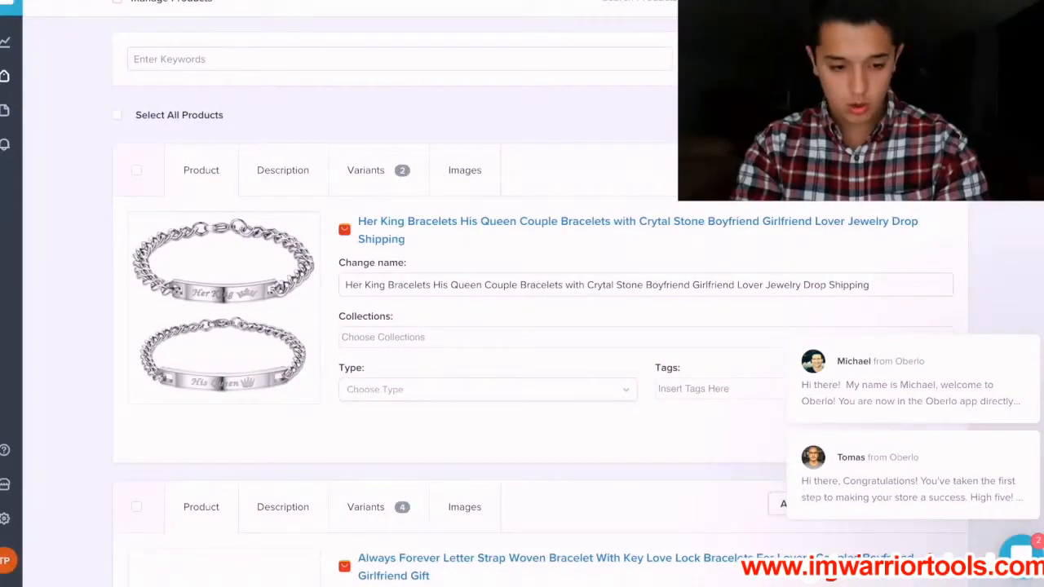
pyautogui.press('super+l')
pyautogui.write('24k gold r')
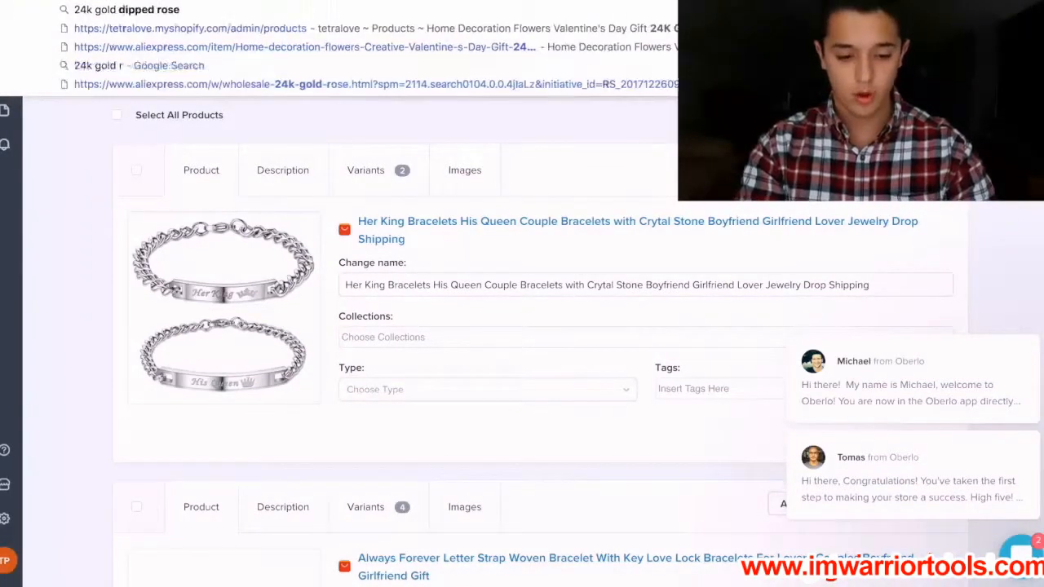
pyautogui.write('ose')
pyautogui.press('Return')
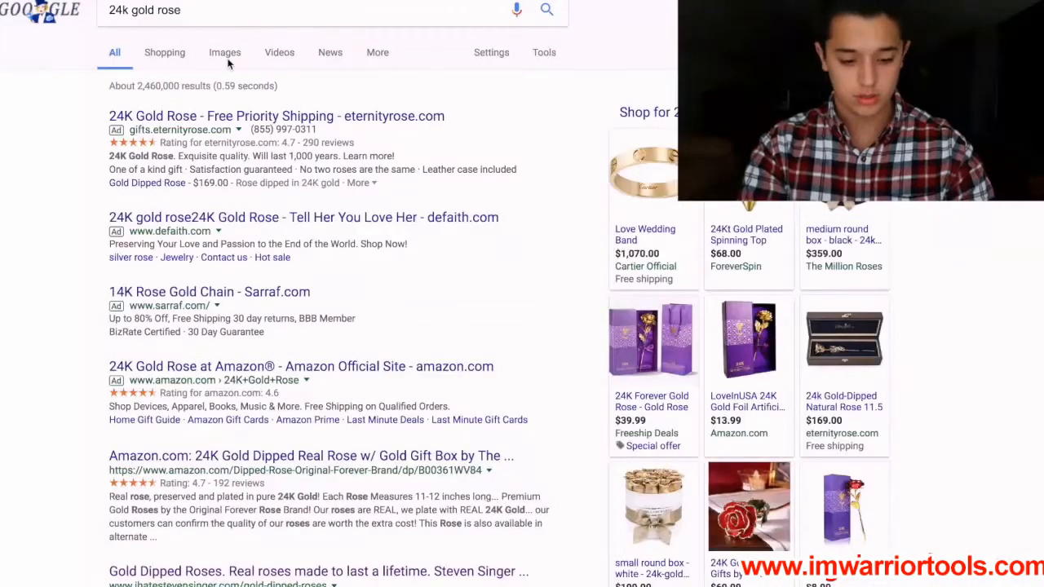
pyautogui.click(229, 58)
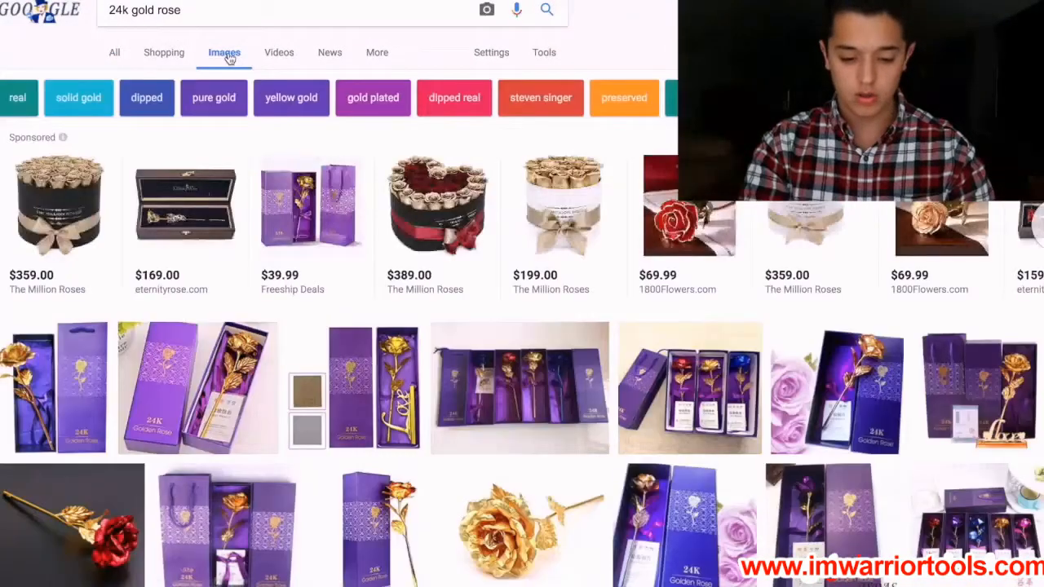
# Browse the image results and preview several boxed golden rose pictures and their related images as candidate product photos.
pyautogui.scroll(-3, 196, 237)
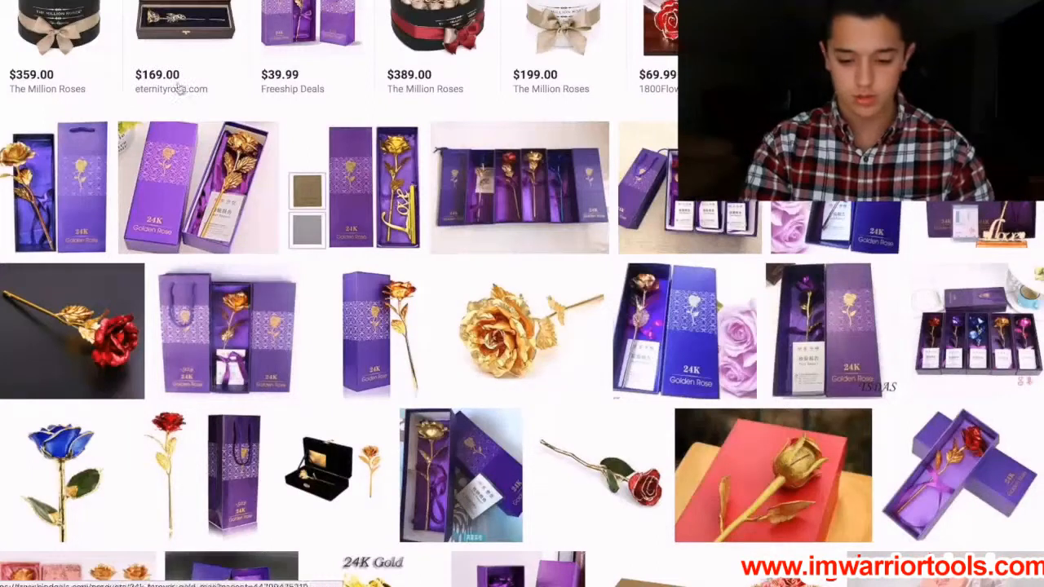
pyautogui.scroll(-2, 340, 363)
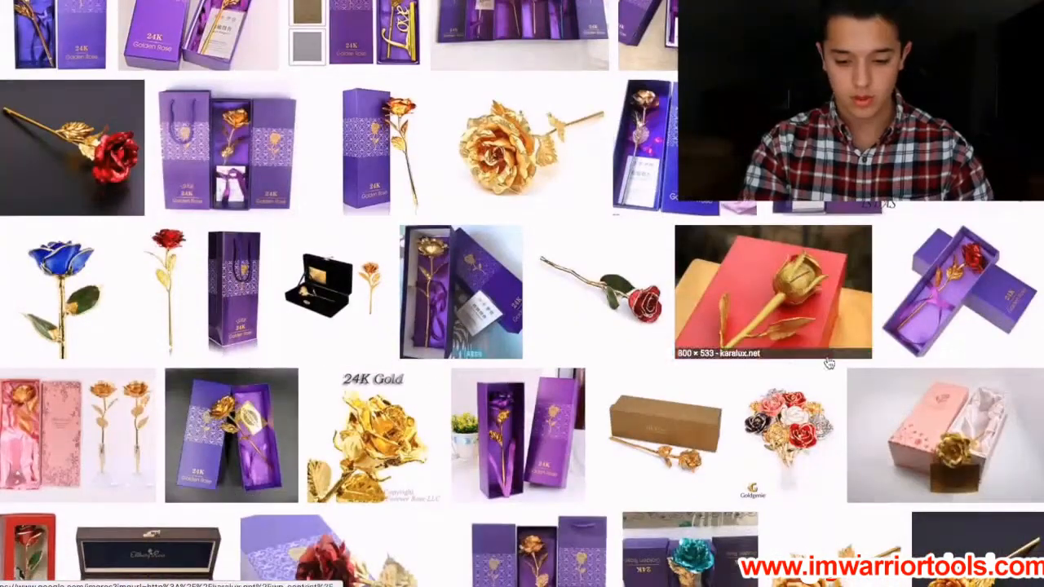
pyautogui.click(958, 295)
pyautogui.scroll(-1, 653, 282)
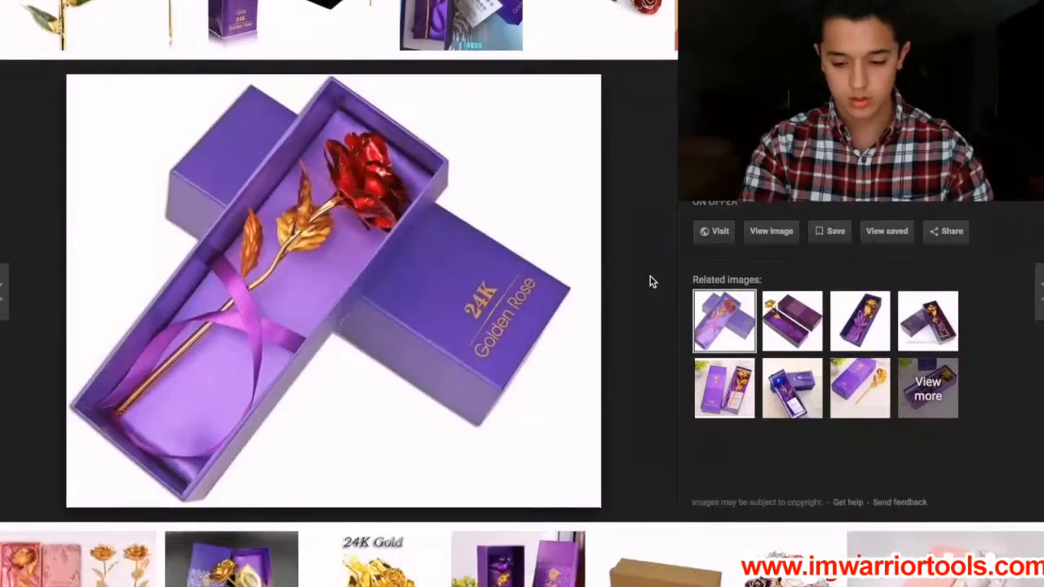
pyautogui.click(857, 325)
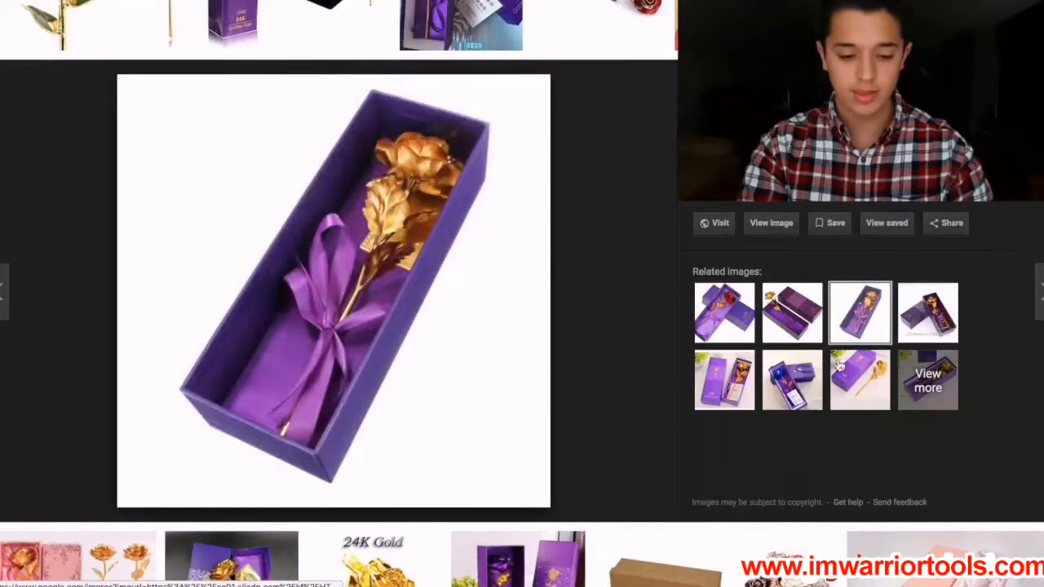
pyautogui.click(840, 365)
pyautogui.scroll(-4, 342, 257)
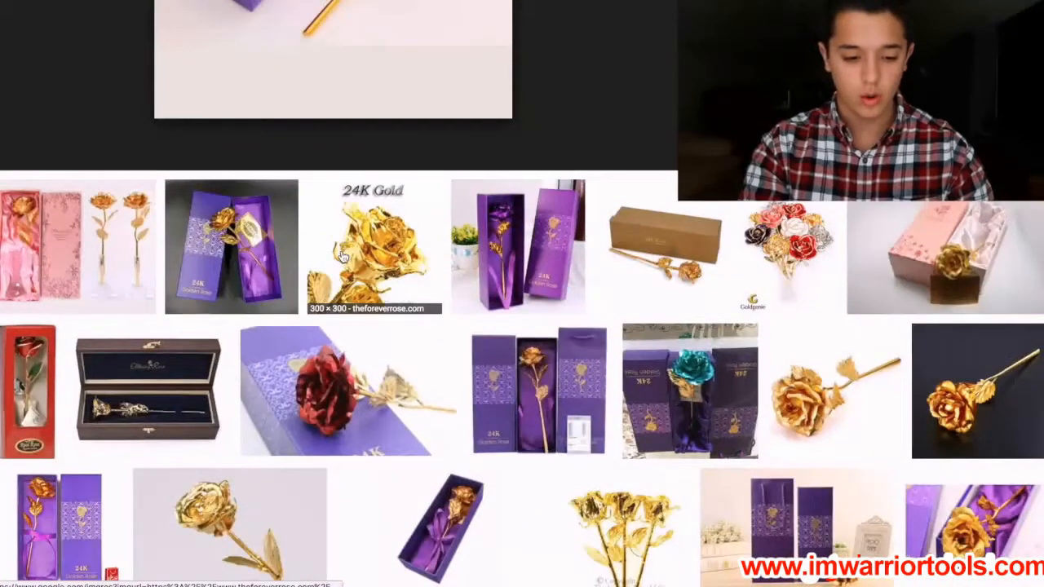
pyautogui.scroll(-4, 342, 257)
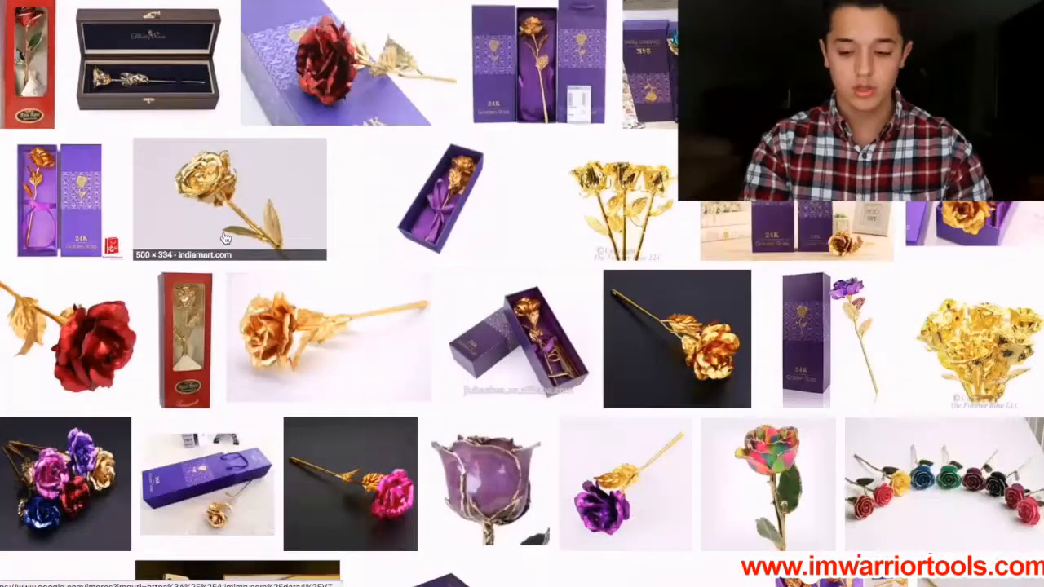
pyautogui.scroll(-10, 226, 238)
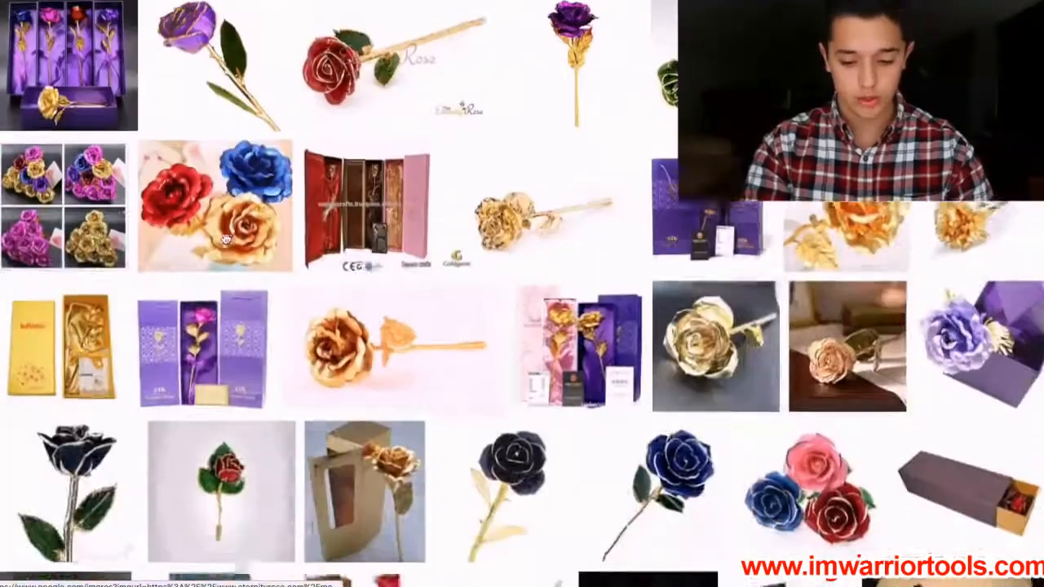
pyautogui.scroll(-12, 226, 238)
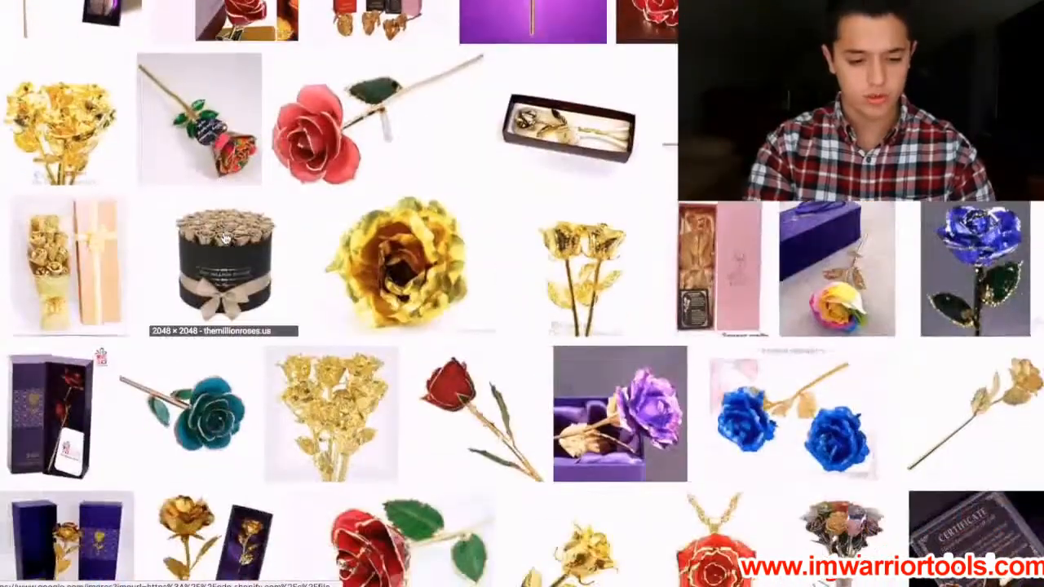
pyautogui.scroll(-5, 226, 239)
pyautogui.scroll(13, 226, 238)
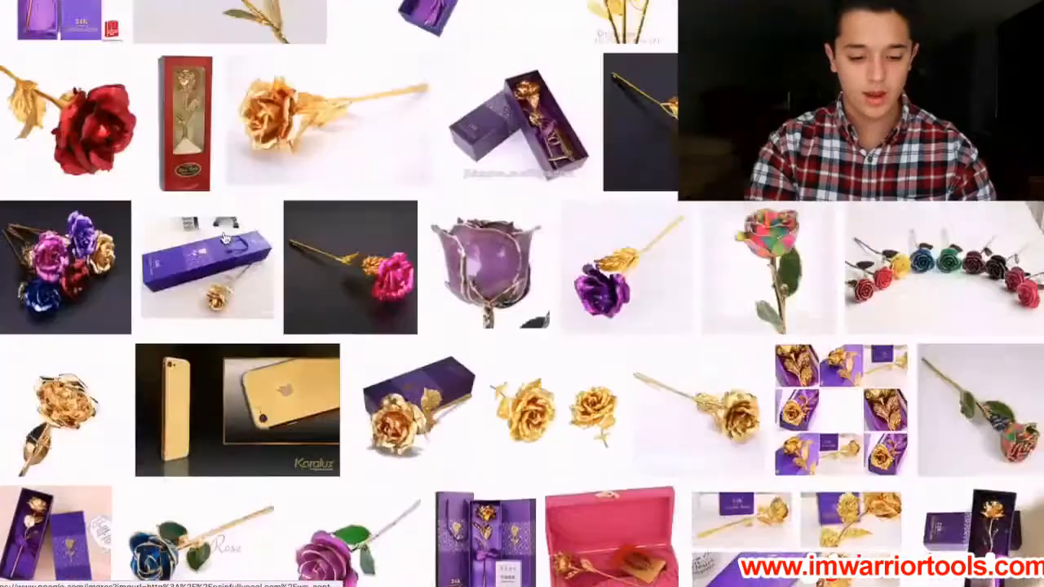
pyautogui.scroll(12, 226, 238)
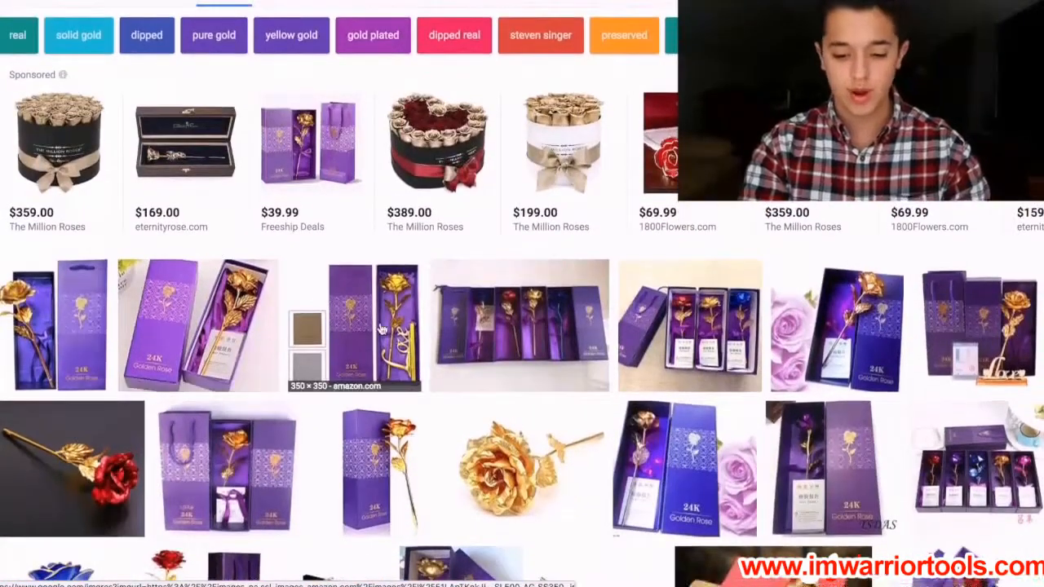
pyautogui.click(88, 287)
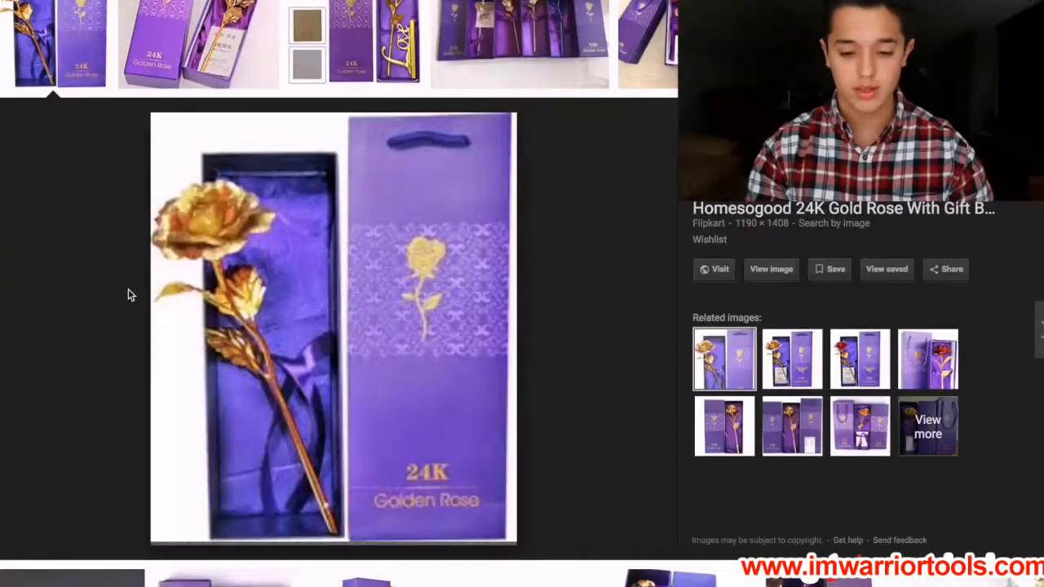
pyautogui.click(796, 357)
pyautogui.click(870, 365)
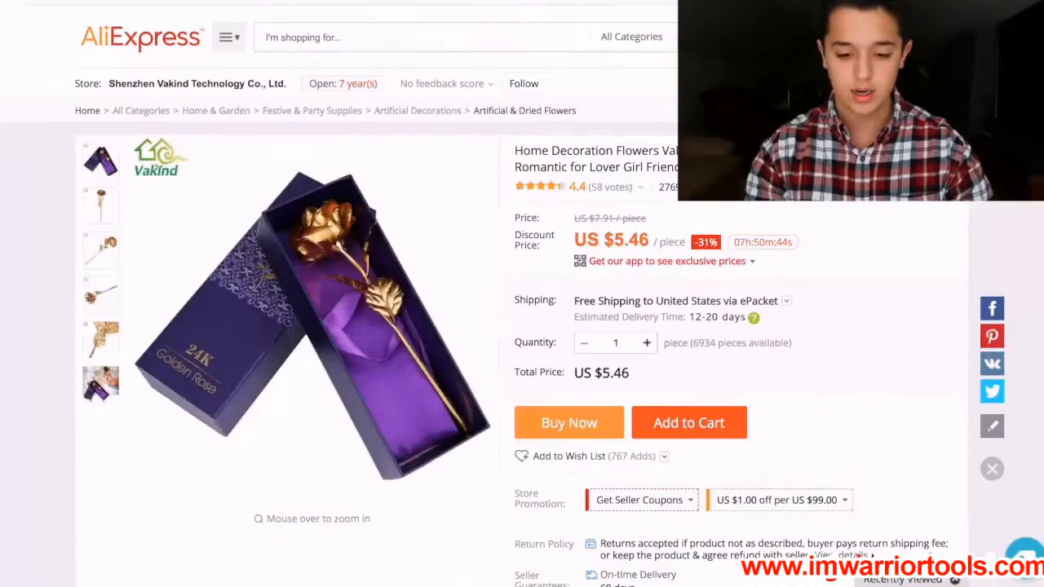
# Copy the rose's full listing title from its AliExpress page and search Google Images for that title.
pyautogui.tripleClick(562, 150)
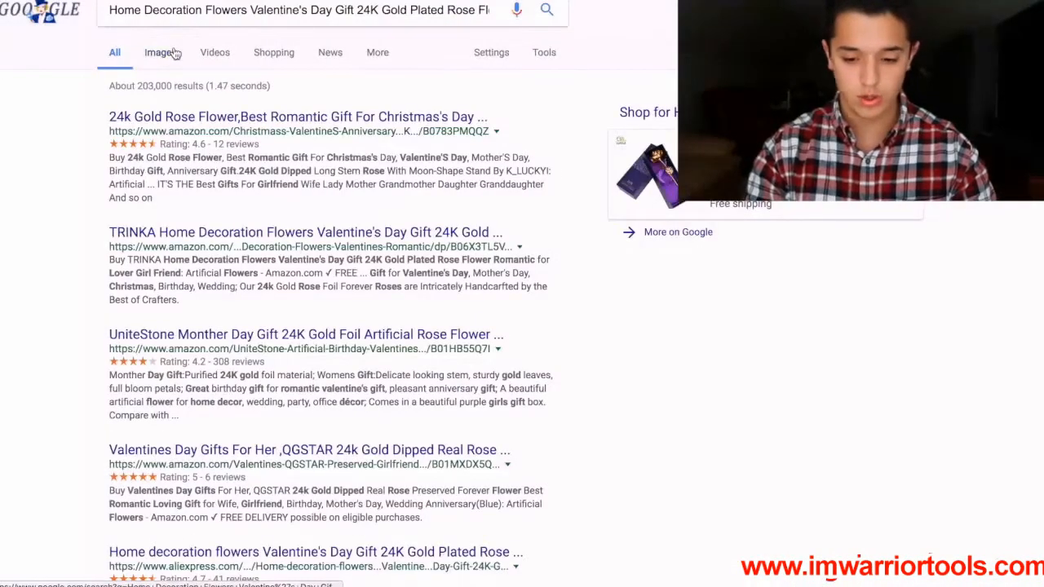
pyautogui.click(174, 54)
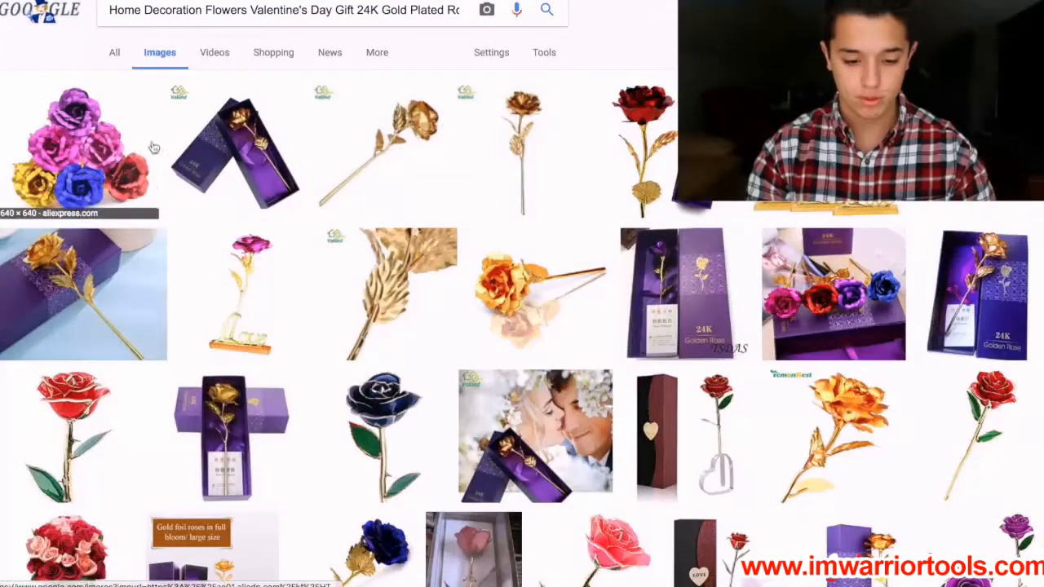
# Preview the Vakind picture of the golden rose in its open purple box and browse the other image results for product photos.
pyautogui.click(282, 101)
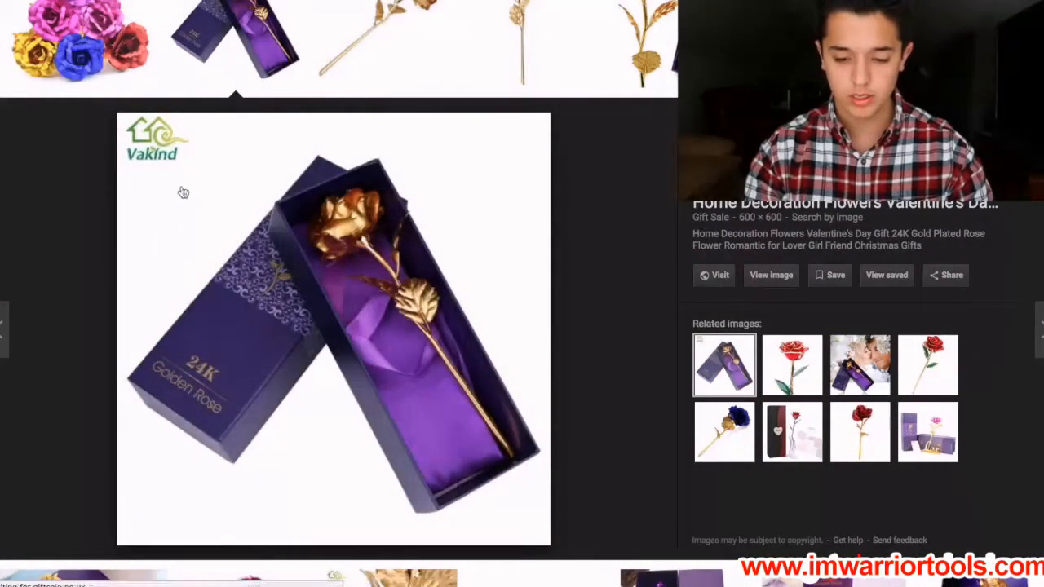
pyautogui.scroll(-3, 140, 165)
pyautogui.scroll(-1, 142, 166)
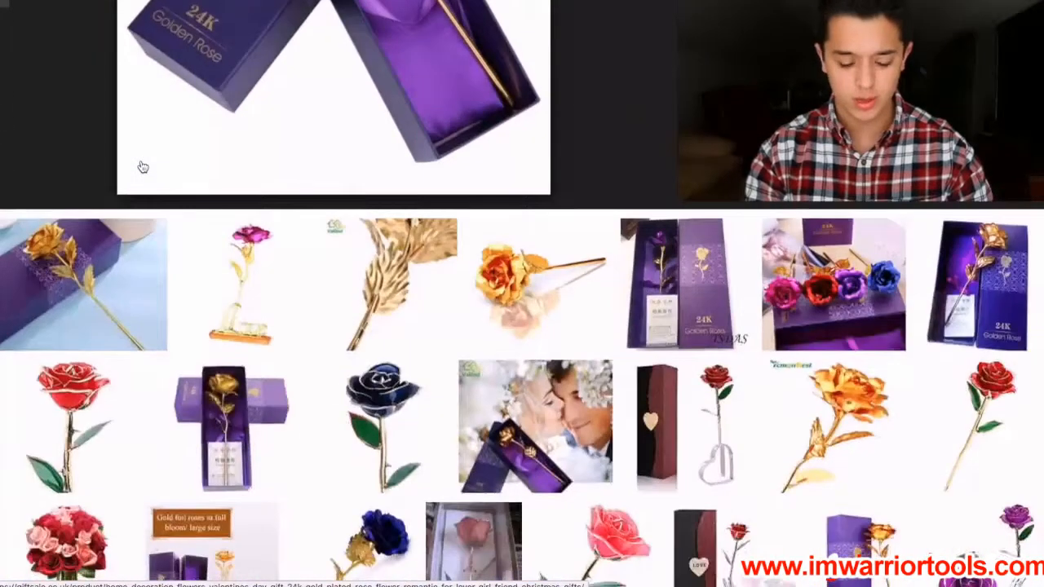
pyautogui.scroll(3, 309, 31)
pyautogui.scroll(-5, 346, 206)
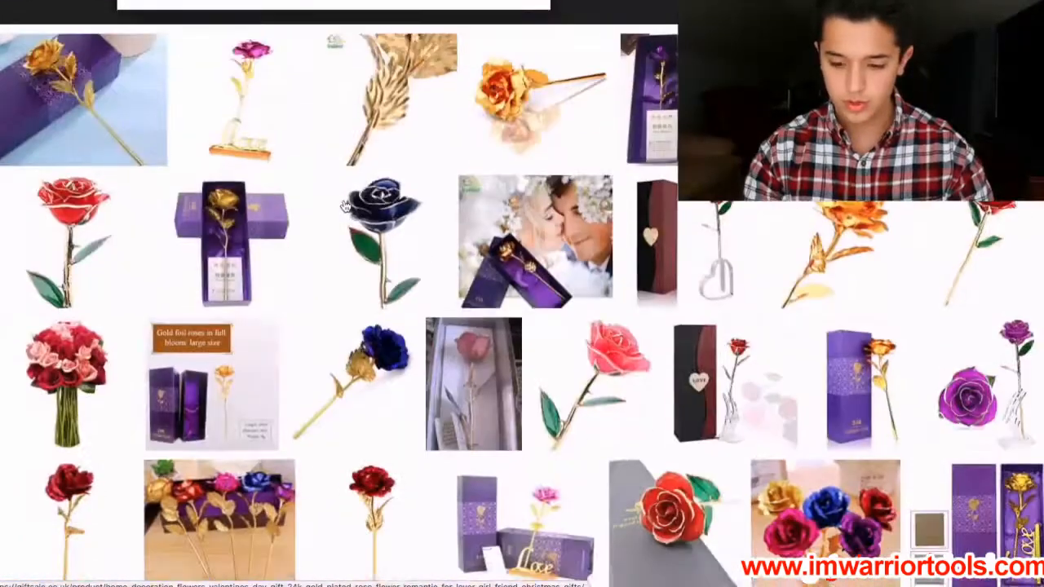
# Open the picture of the golden rose beside the upright purple 24K box and save it as the JPEG image rose1.jpg.
pyautogui.click(850, 371)
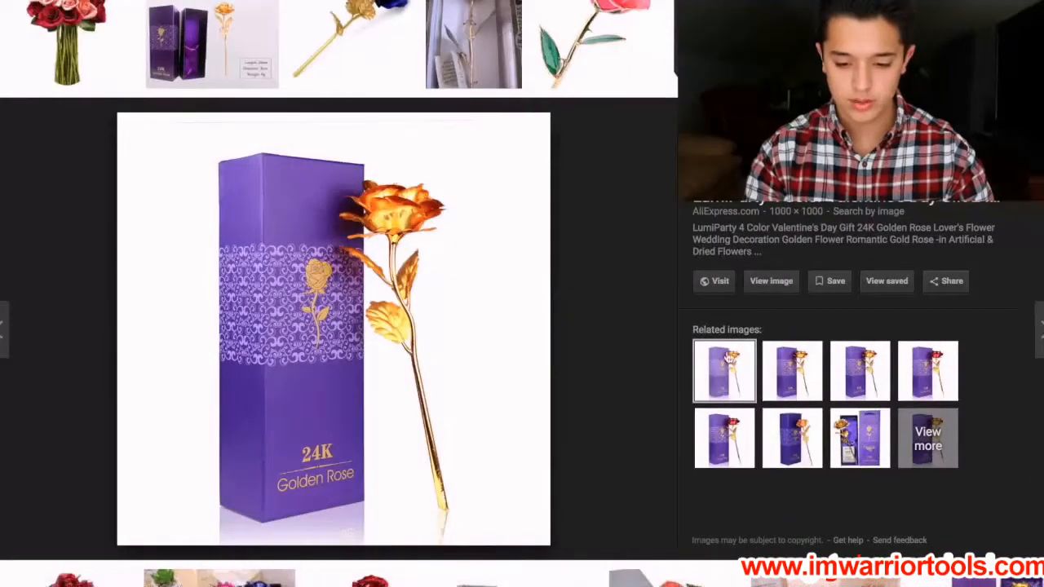
pyautogui.click(798, 368)
pyautogui.click(734, 375)
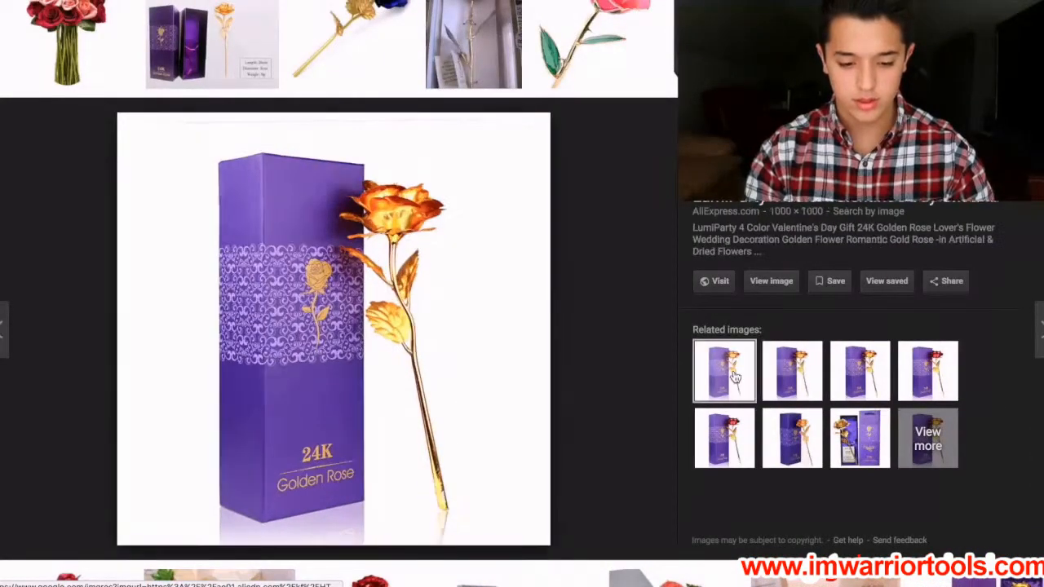
pyautogui.rightClick(273, 344)
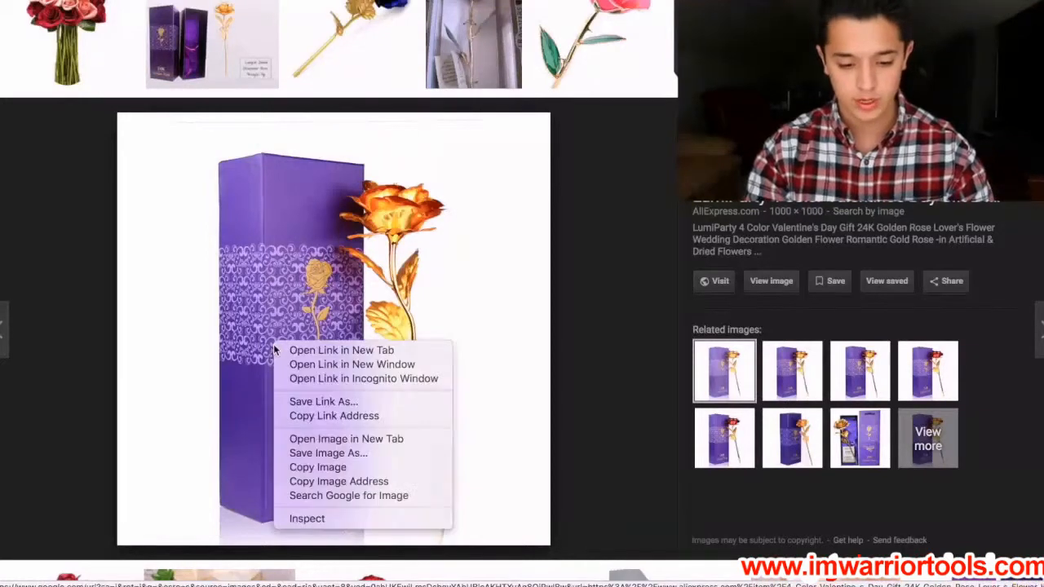
pyautogui.click(310, 454)
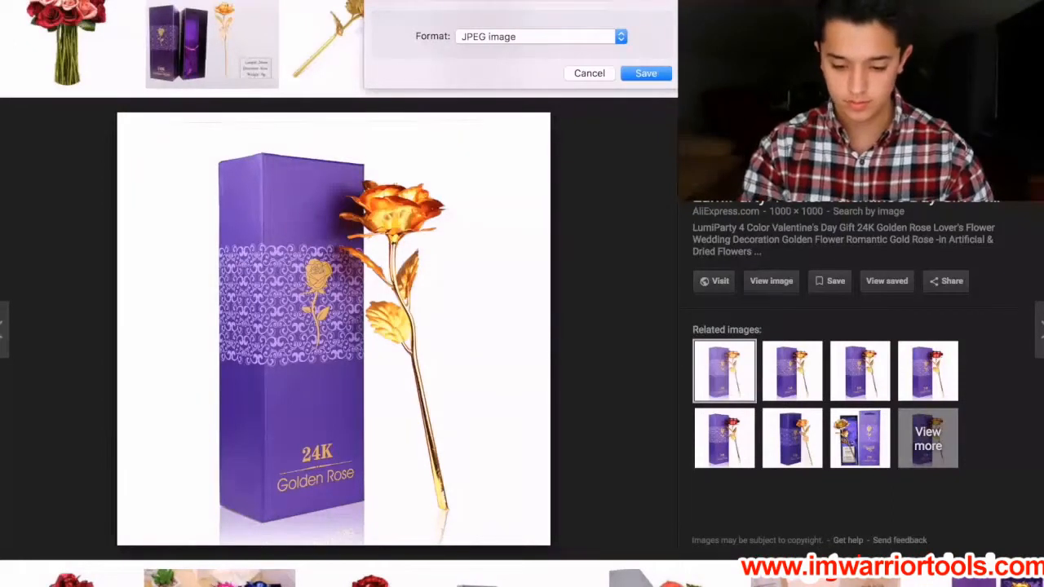
pyautogui.press('Return')
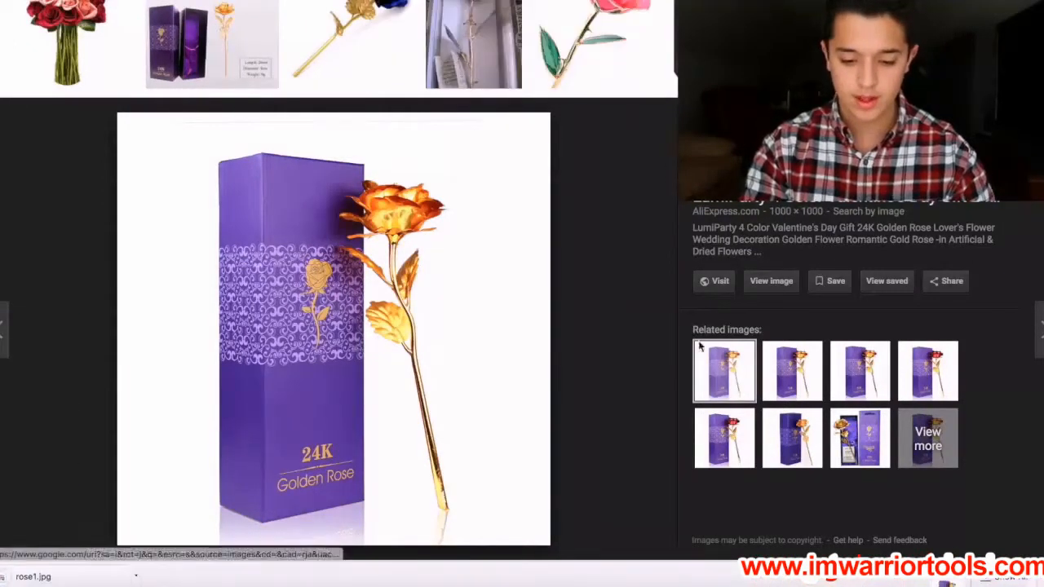
# Switch to the Shopify product page and upload rose1.jpg, rose2.jpg and rose3.jpg as the product's images.
pyautogui.scroll(-15, 905, 438)
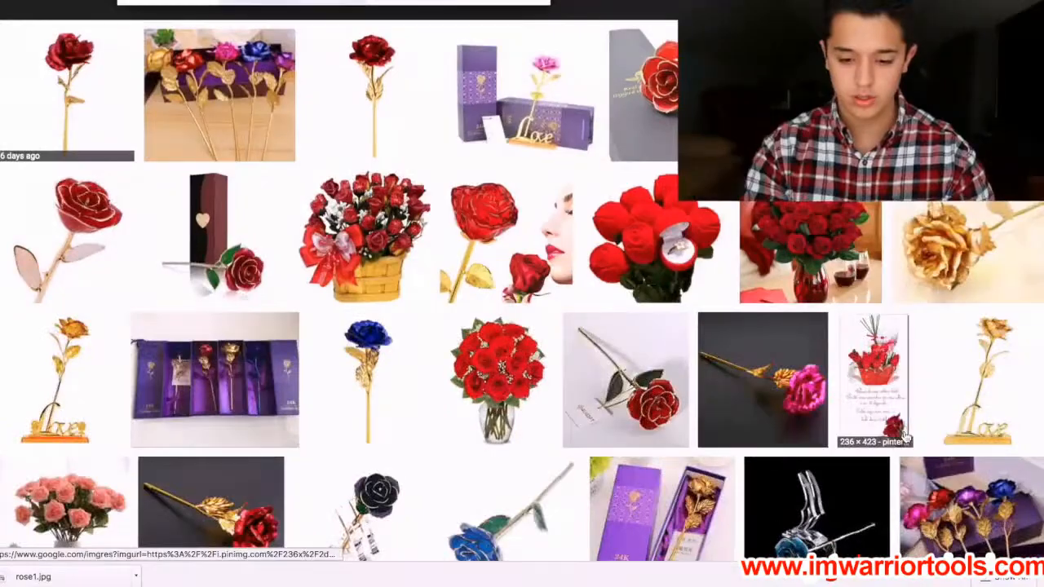
pyautogui.scroll(15, 905, 441)
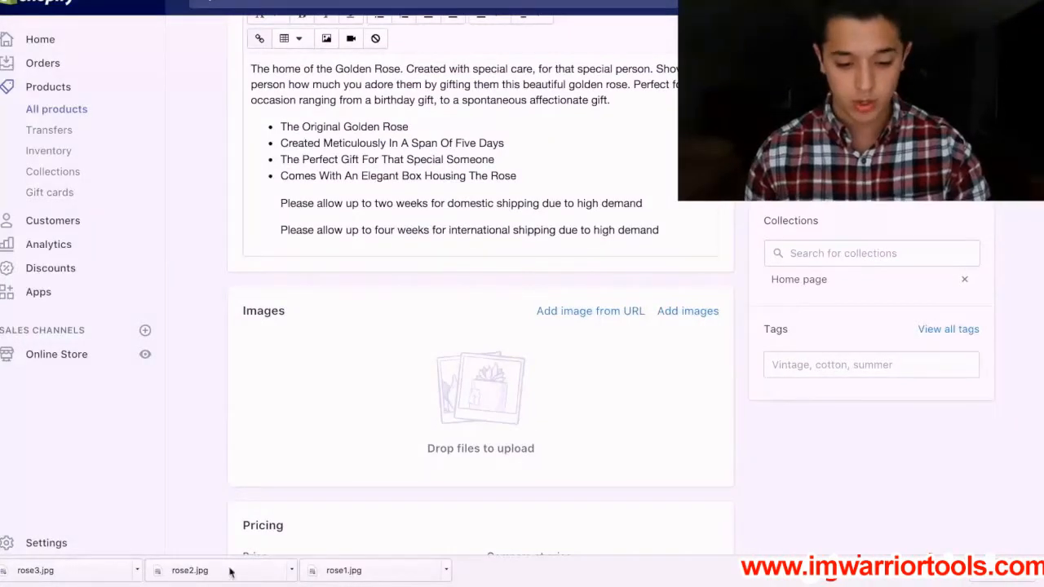
pyautogui.moveTo(349, 570); pyautogui.dragTo(364, 433)
pyautogui.moveTo(241, 582); pyautogui.dragTo(419, 394)
pyautogui.moveTo(62, 571); pyautogui.dragTo(559, 398)
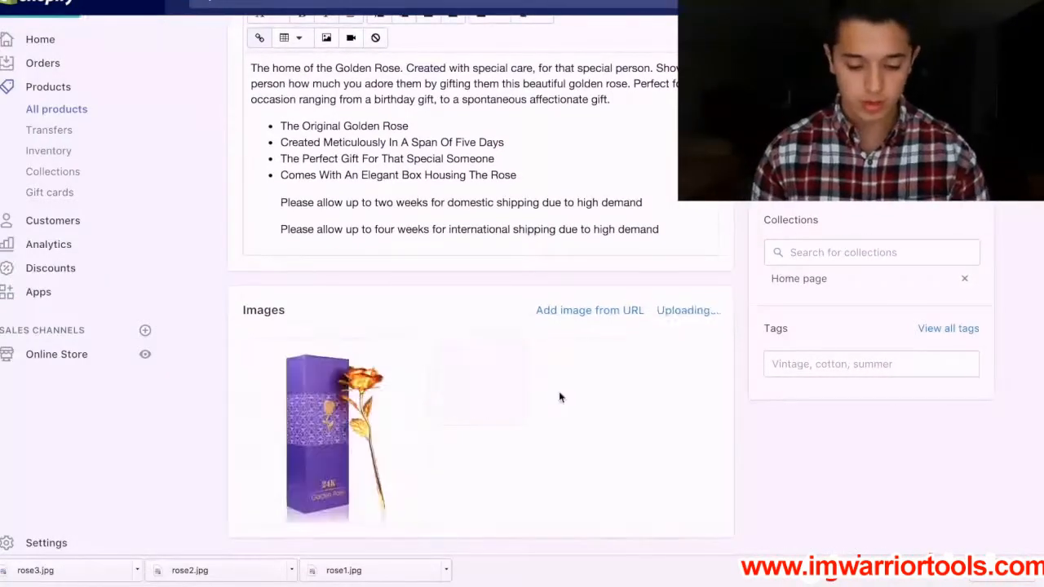